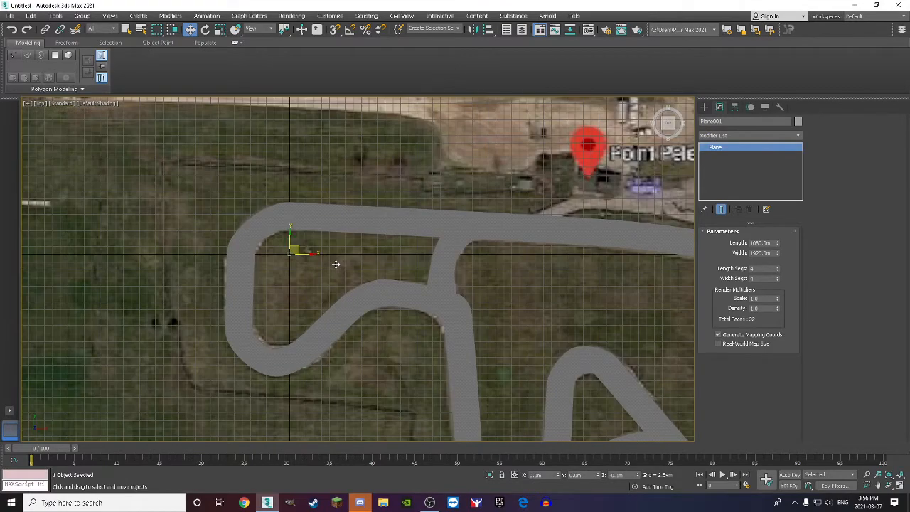
# Clear the selection and examine the track's western loop and junction against the satellite image
pyautogui.scroll(-2, 224, 269)
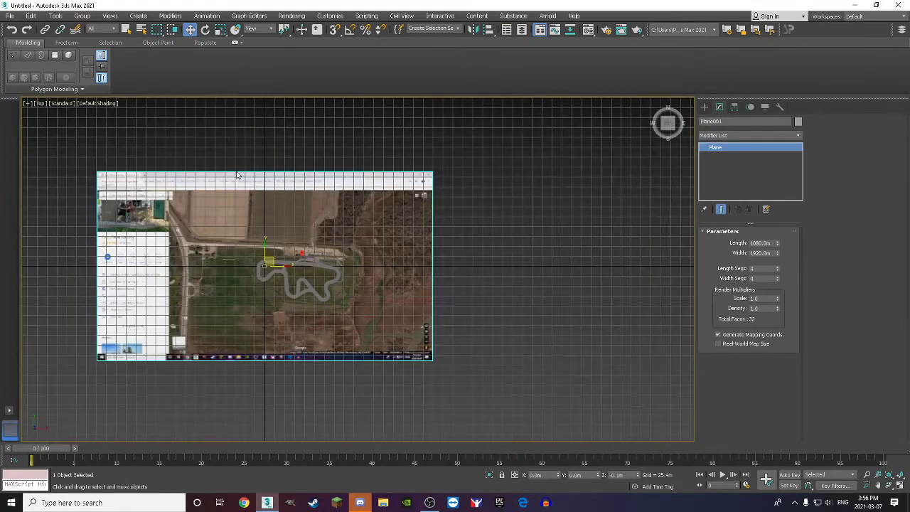
pyautogui.click(241, 151)
pyautogui.scroll(12, 288, 270)
pyautogui.scroll(-10, 284, 263)
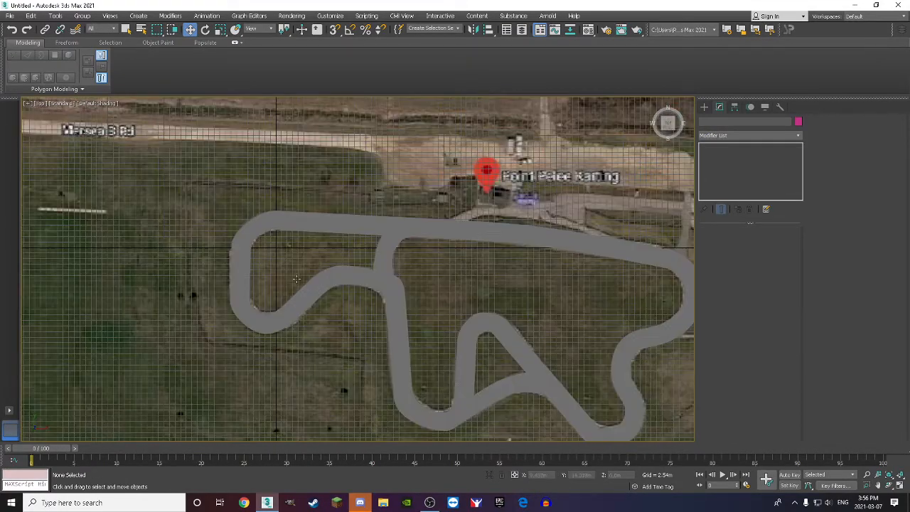
pyautogui.scroll(6, 298, 265)
pyautogui.scroll(5, 298, 265)
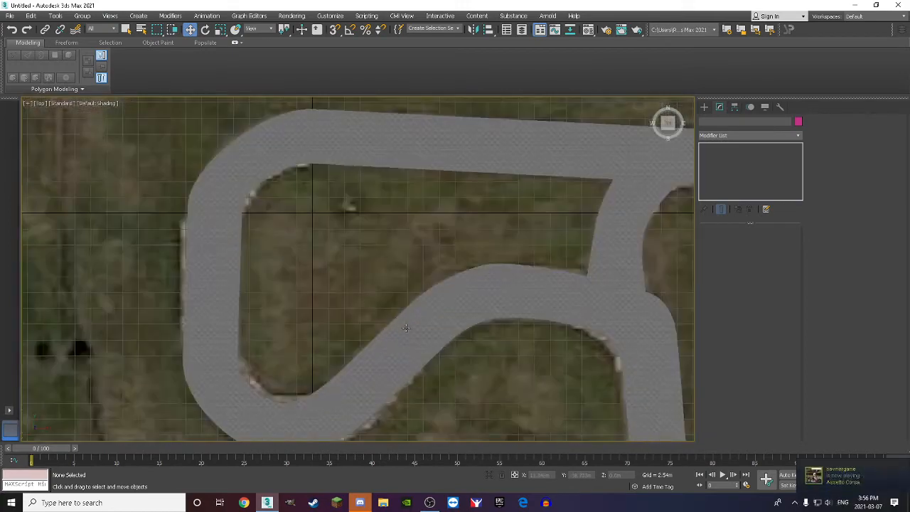
pyautogui.scroll(-3, 463, 278)
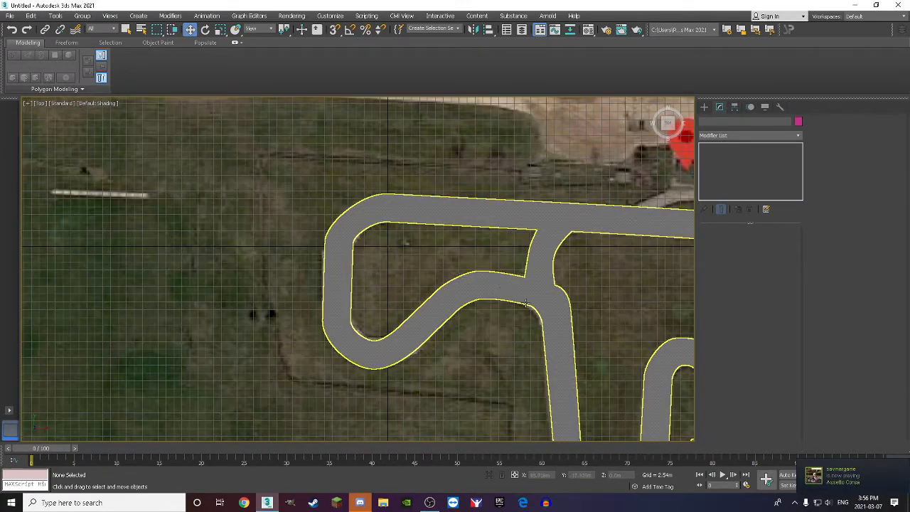
pyautogui.scroll(5, 523, 280)
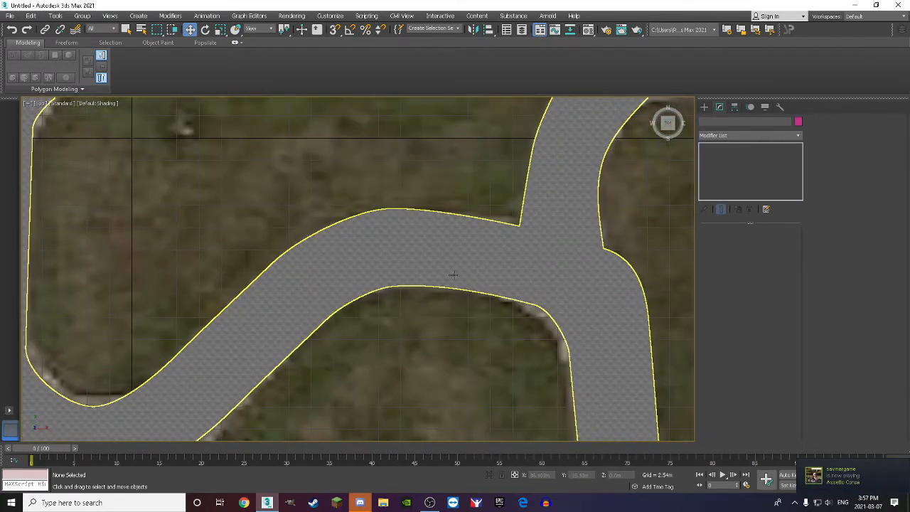
pyautogui.click(398, 273)
pyautogui.scroll(-5, 390, 272)
pyautogui.scroll(3, 222, 264)
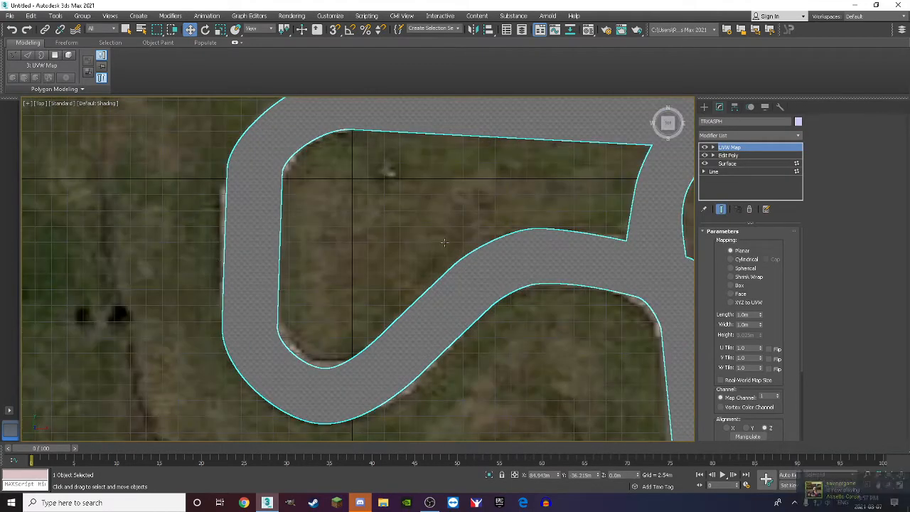
pyautogui.click(727, 155)
pyautogui.click(735, 305)
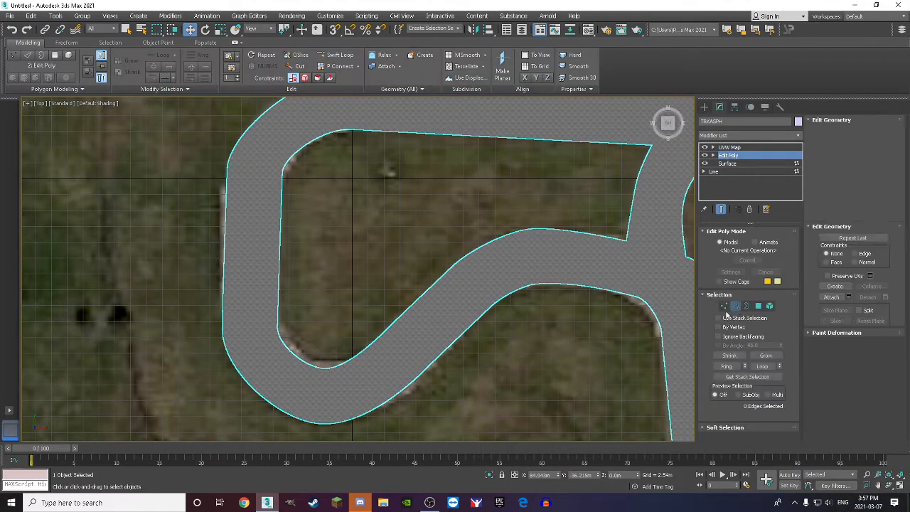
pyautogui.scroll(-3, 267, 329)
pyautogui.scroll(2, 367, 267)
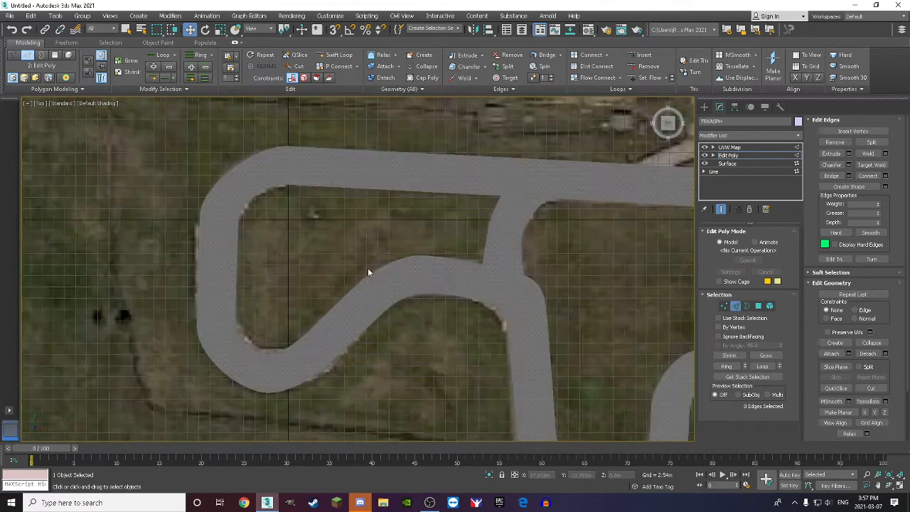
pyautogui.scroll(-2, 327, 301)
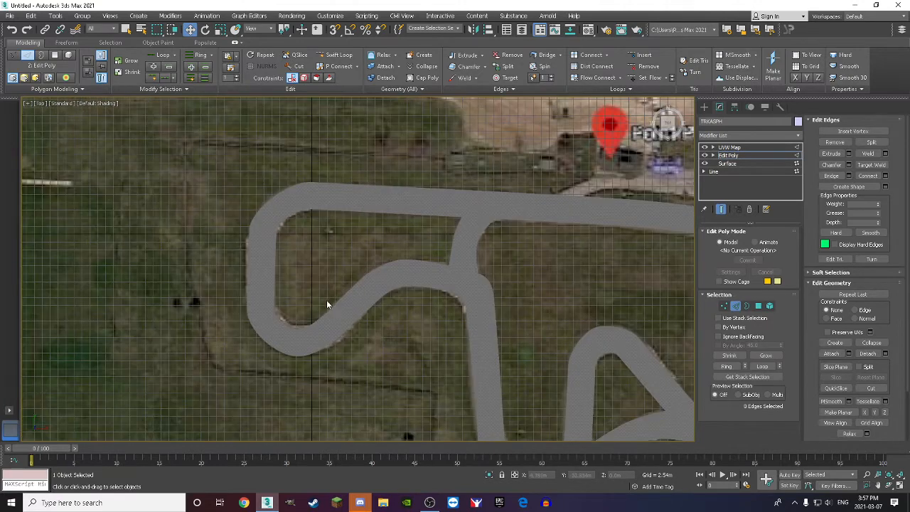
pyautogui.click(735, 307)
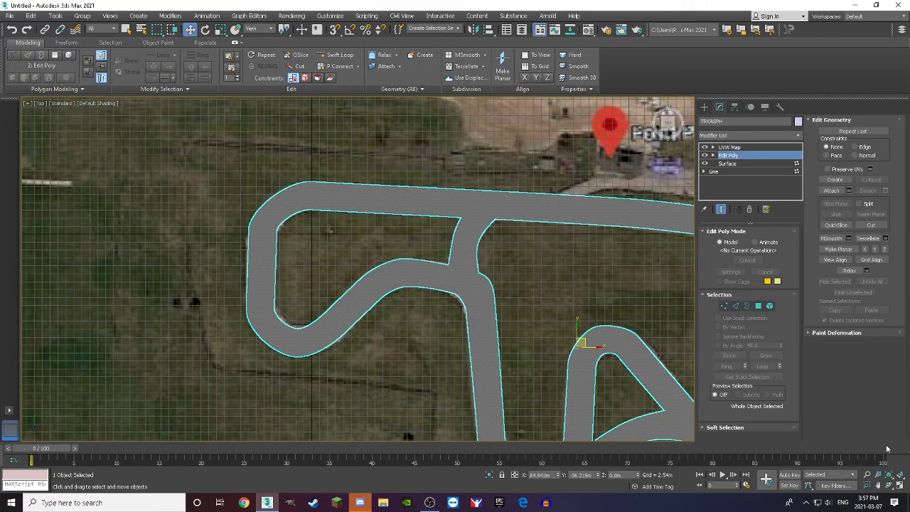
# Show all four viewports with nothing selected and frame the Left view closely just above the ground line near the origin
pyautogui.click(899, 490)
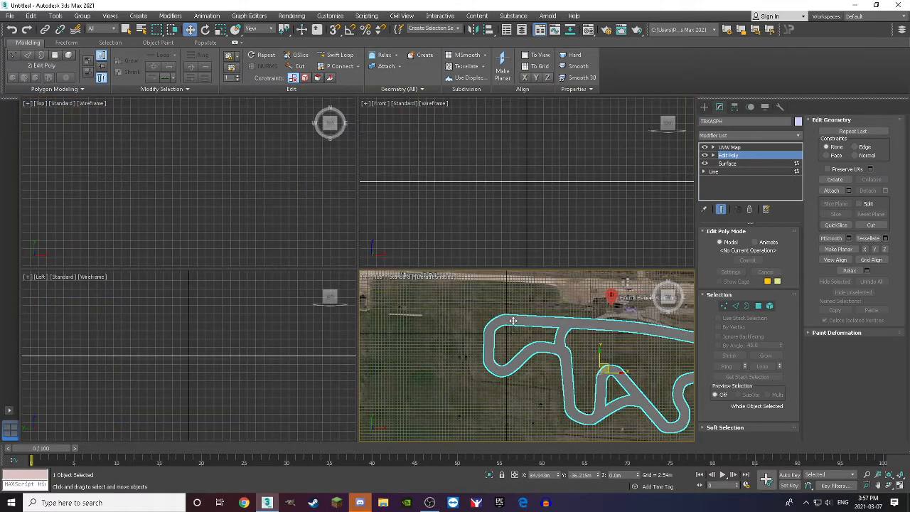
pyautogui.click(183, 343)
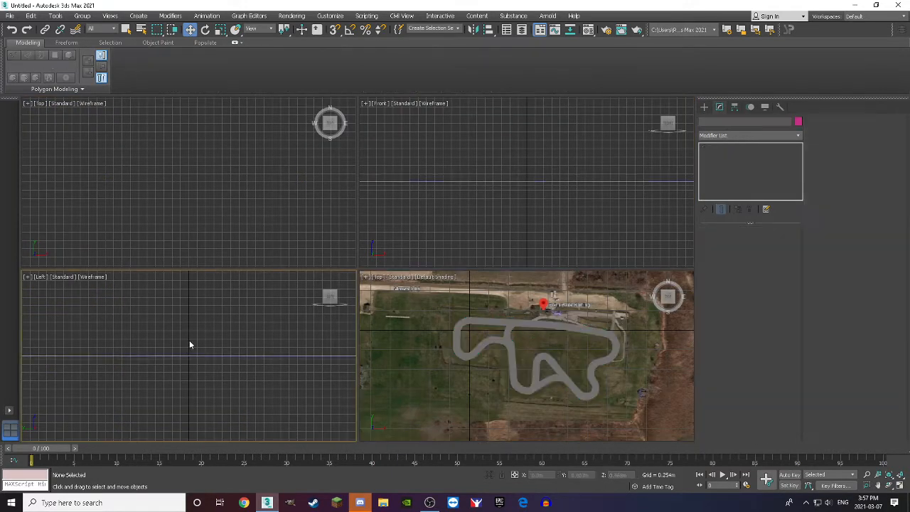
pyautogui.scroll(3, 181, 354)
pyautogui.scroll(3, 196, 369)
pyautogui.moveTo(195, 368); pyautogui.dragTo(266, 365, button='middle')
pyautogui.scroll(3, 263, 351)
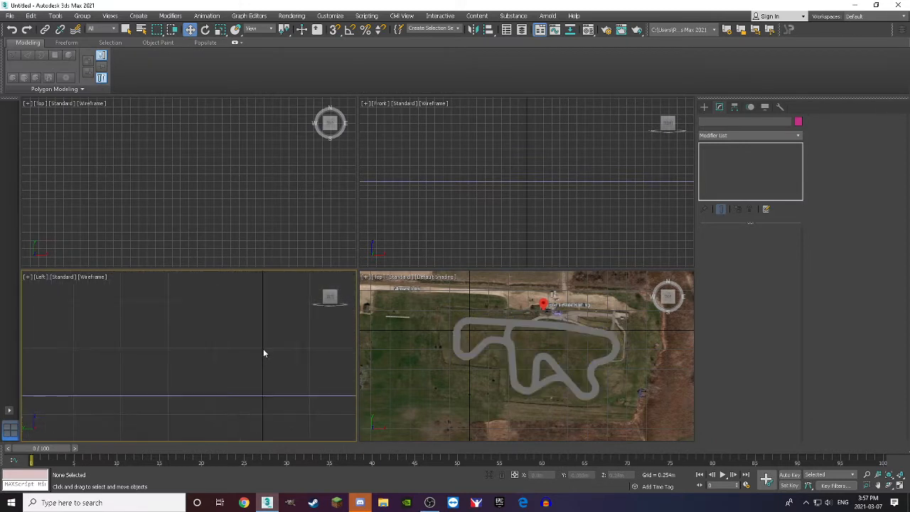
pyautogui.scroll(-15, 218, 354)
pyautogui.scroll(10, 219, 353)
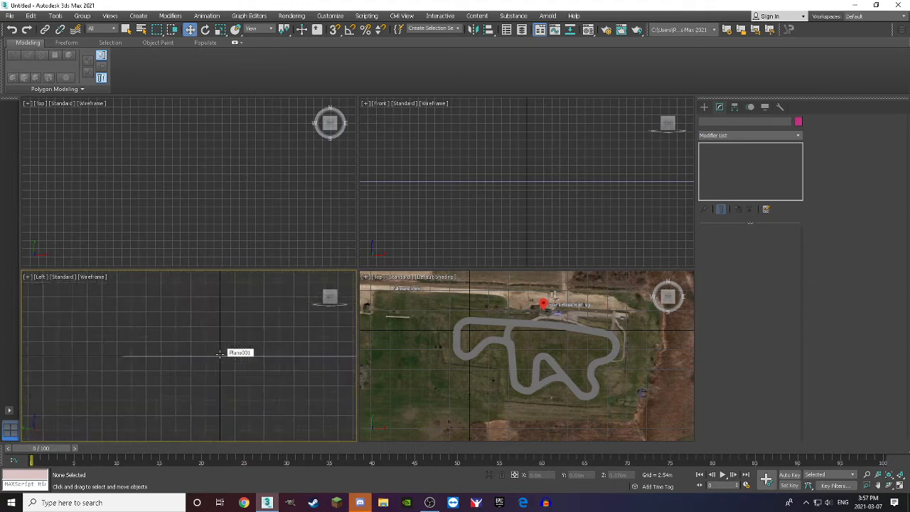
pyautogui.scroll(-3, 241, 352)
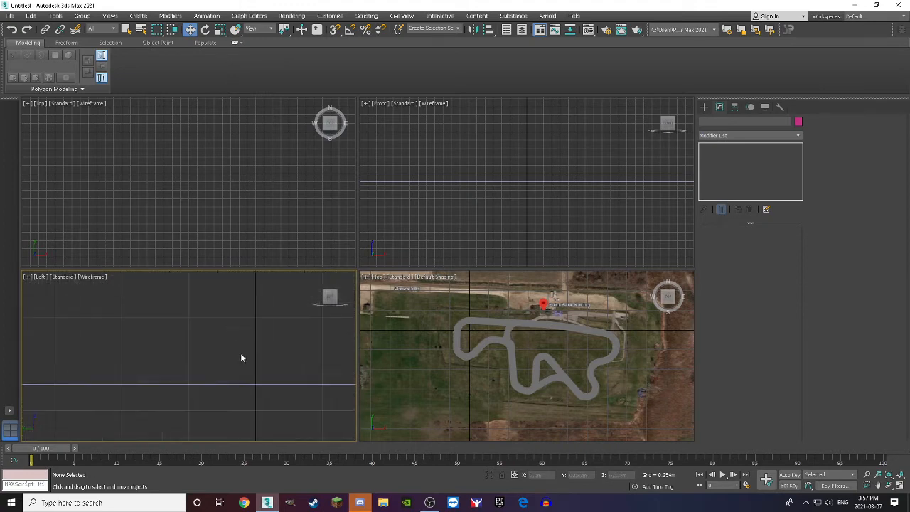
pyautogui.scroll(2, 213, 361)
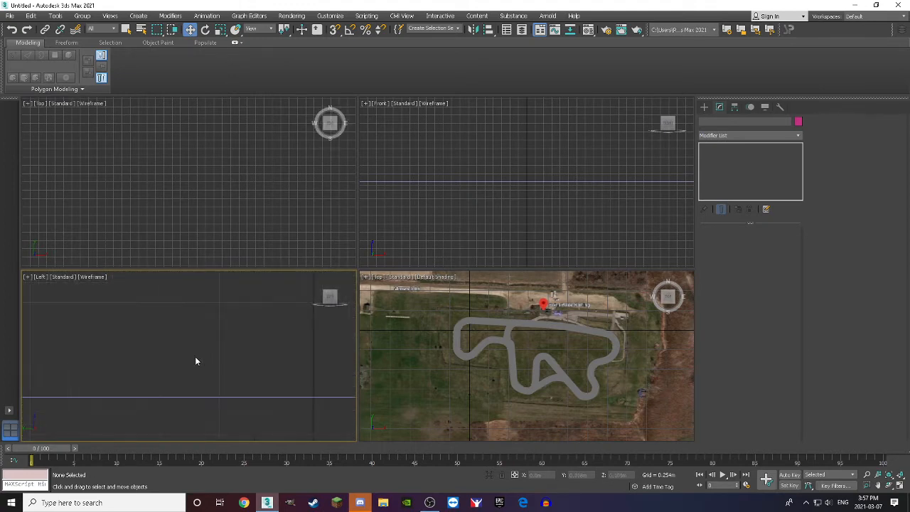
pyautogui.scroll(2, 197, 319)
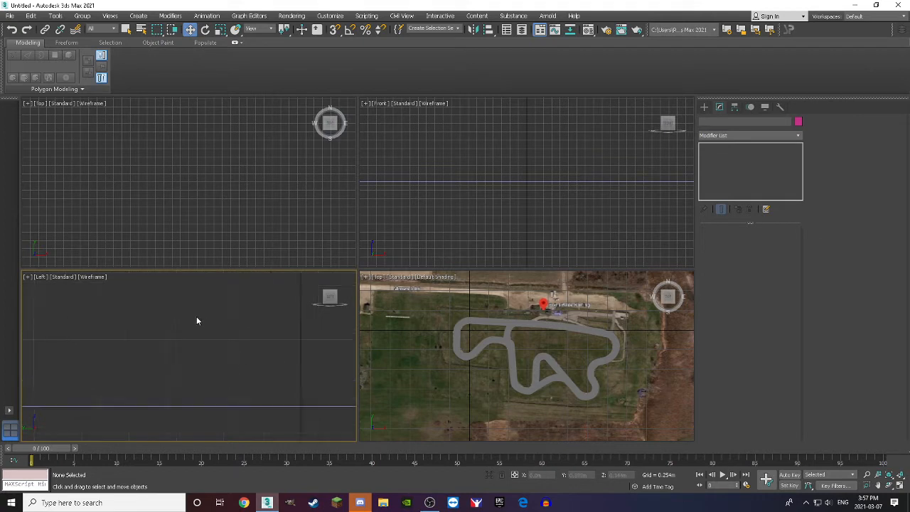
# Draw an open three-vertex line in the Left view: a rising segment about 0.39 m long, then a nearly level one of similar length
pyautogui.click(704, 107)
pyautogui.click(713, 120)
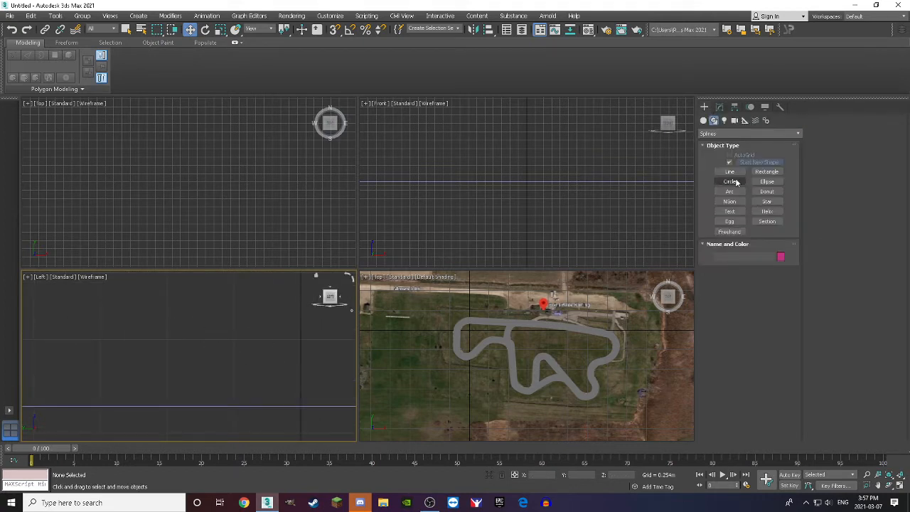
pyautogui.click(729, 171)
pyautogui.scroll(-2, 284, 346)
pyautogui.scroll(1, 284, 352)
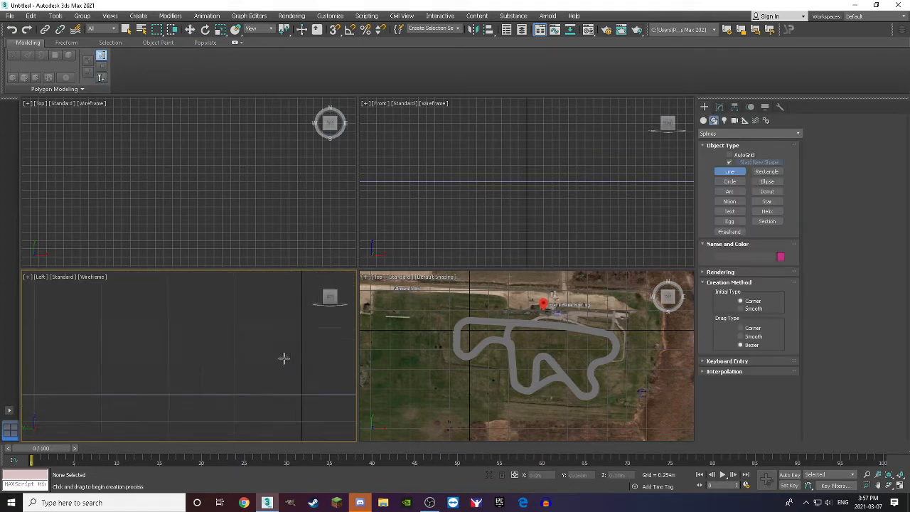
pyautogui.scroll(1, 298, 351)
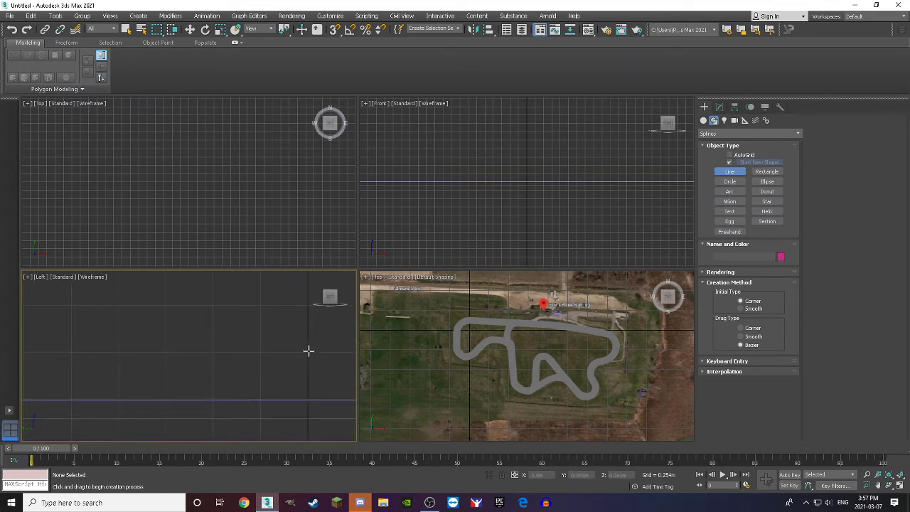
pyautogui.click(306, 351)
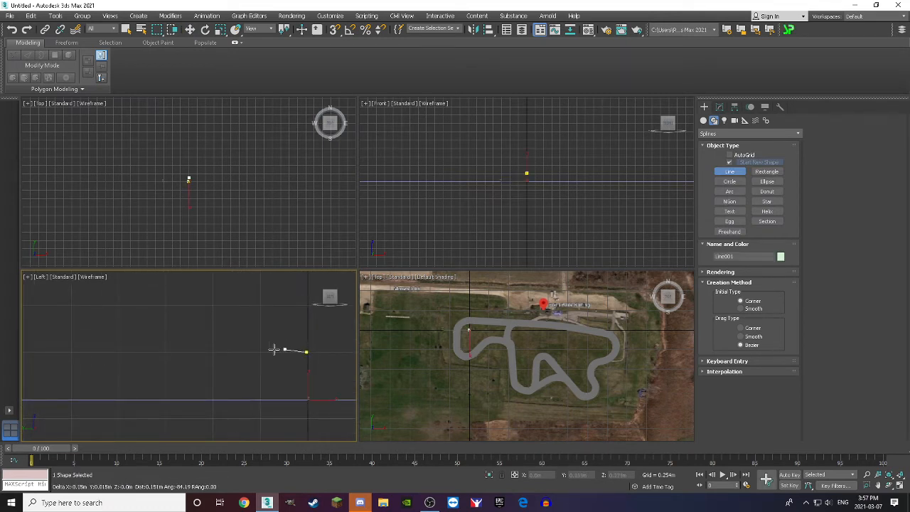
pyautogui.click(235, 336)
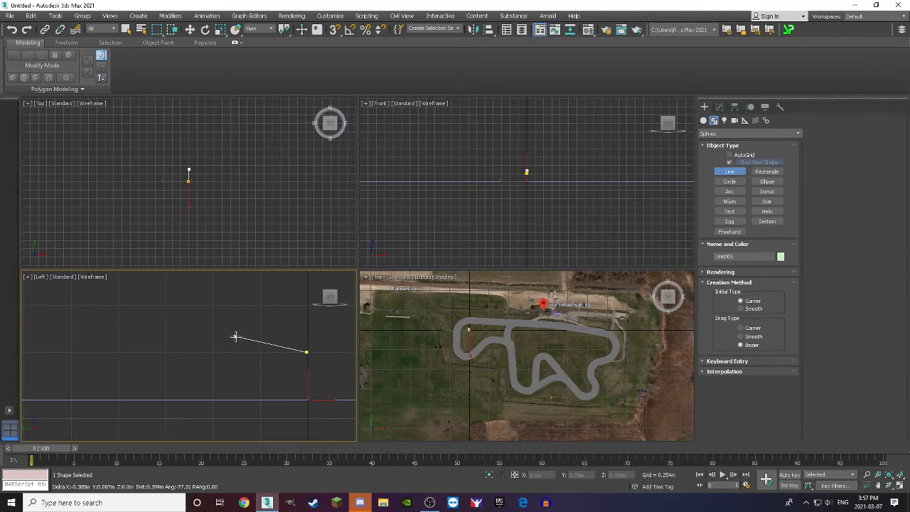
pyautogui.click(164, 335)
pyautogui.rightClick(205, 351)
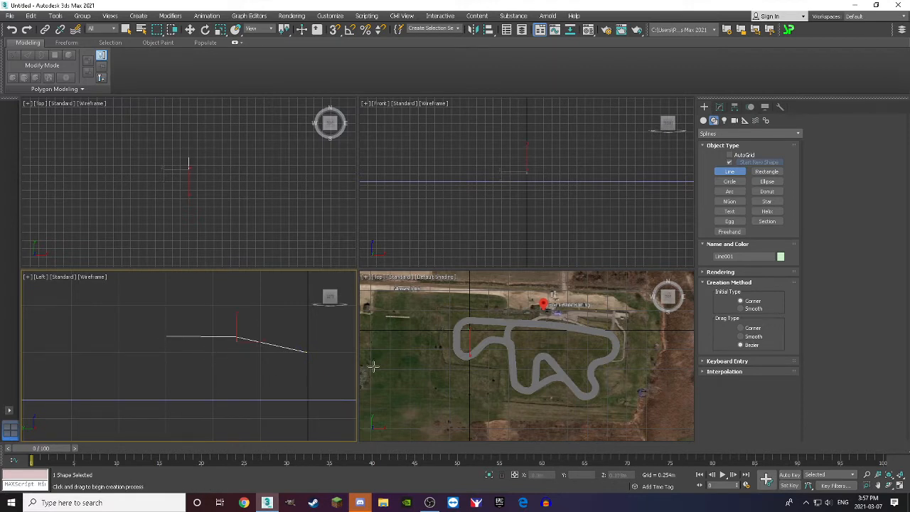
# Lower the profile line's two upper vertices slightly in the Left view and deselect them
pyautogui.click(719, 106)
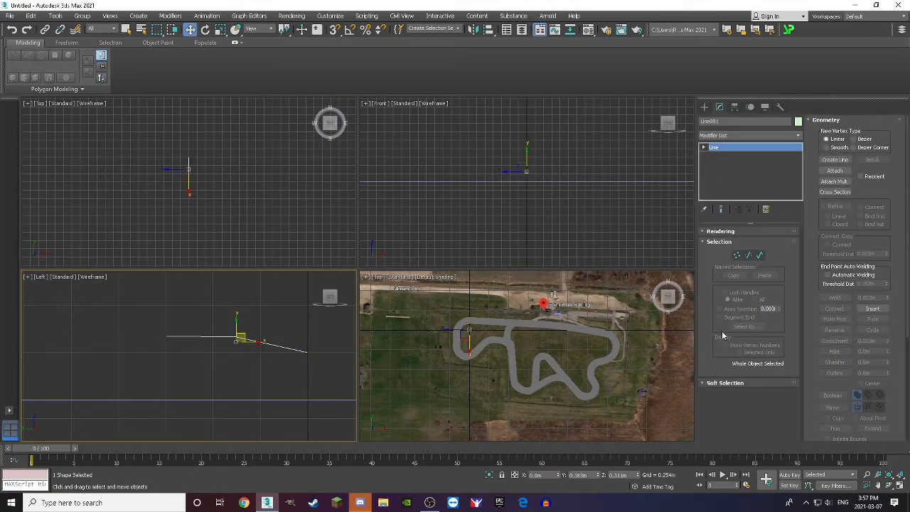
pyautogui.click(737, 254)
pyautogui.moveTo(226, 351); pyautogui.dragTo(232, 319)
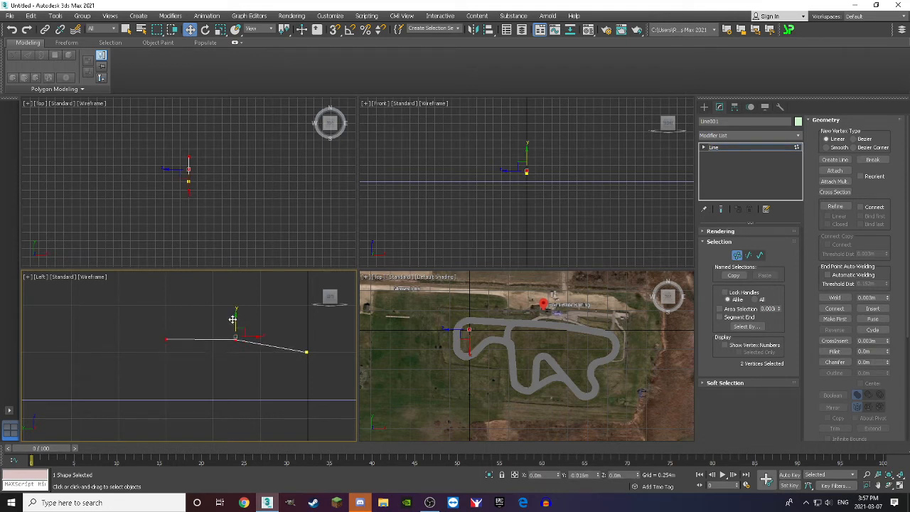
pyautogui.click(267, 311)
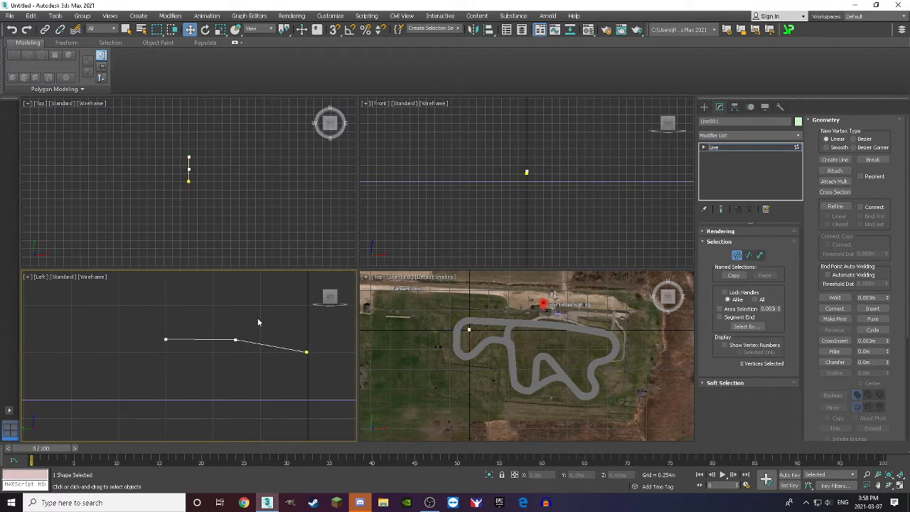
# Move only the profile line's pivot onto the vertex at its low end using vertex snapping, and deselect the line
pyautogui.click(734, 108)
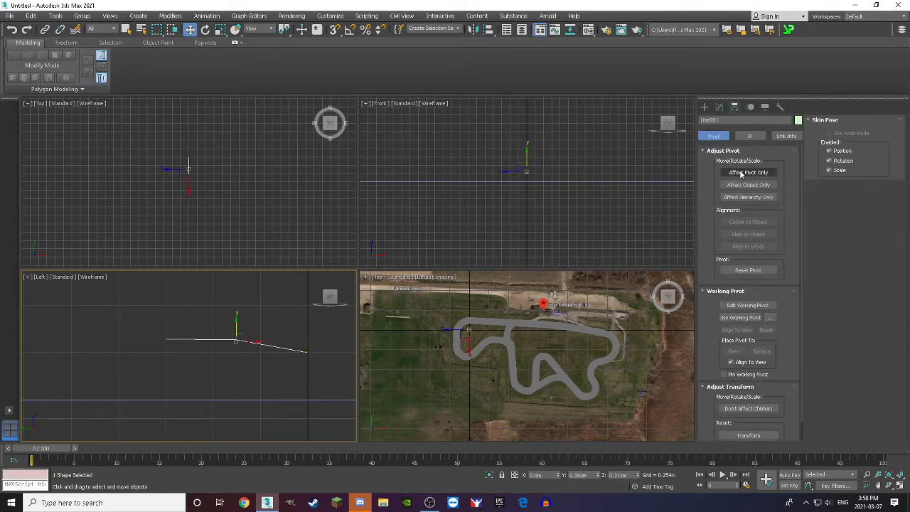
pyautogui.click(742, 174)
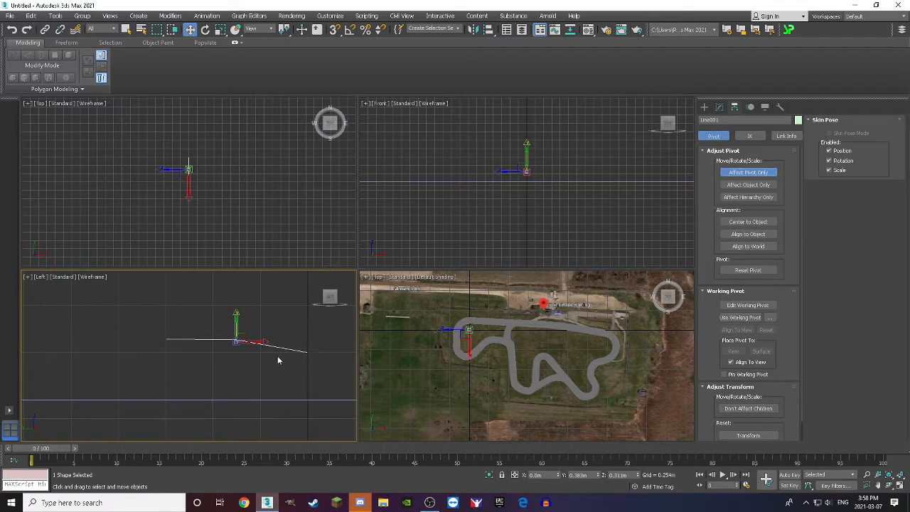
pyautogui.press('s')
pyautogui.moveTo(255, 344); pyautogui.dragTo(306, 354)
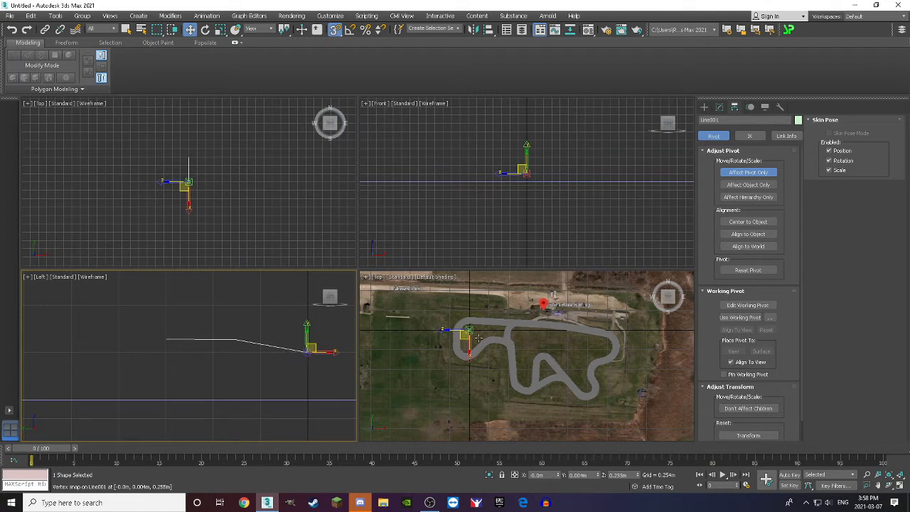
pyautogui.click(238, 323)
pyautogui.press('s')
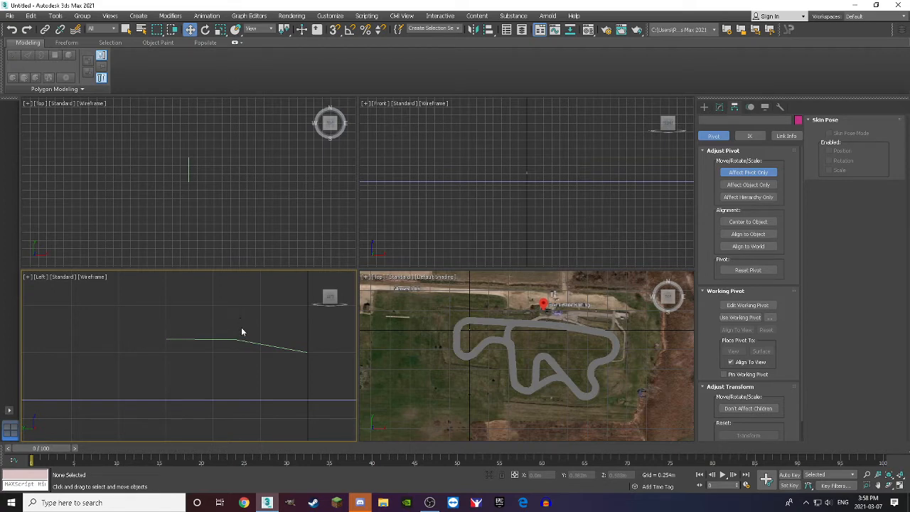
# Maximize the shaded Top view, framing the track's western loop, with snapping turned off
pyautogui.scroll(6, 504, 340)
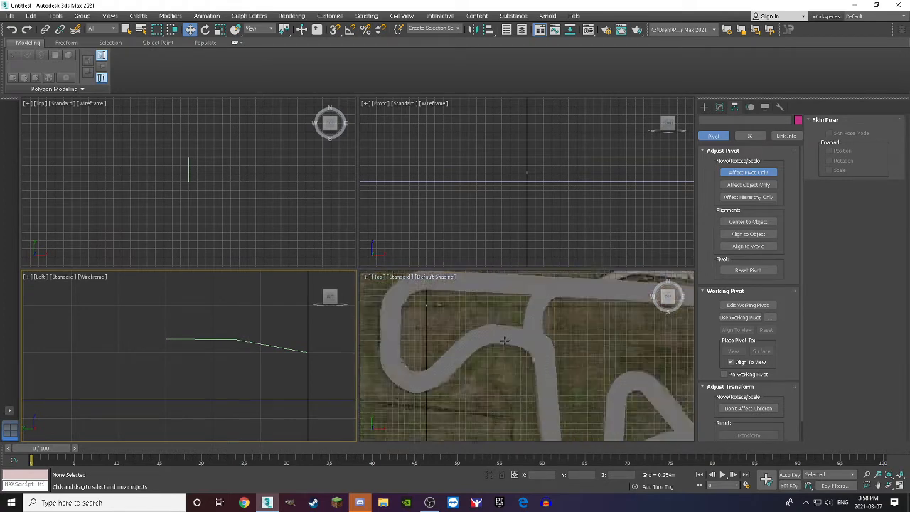
pyautogui.scroll(-6, 504, 340)
pyautogui.click(465, 351)
pyautogui.scroll(5, 466, 351)
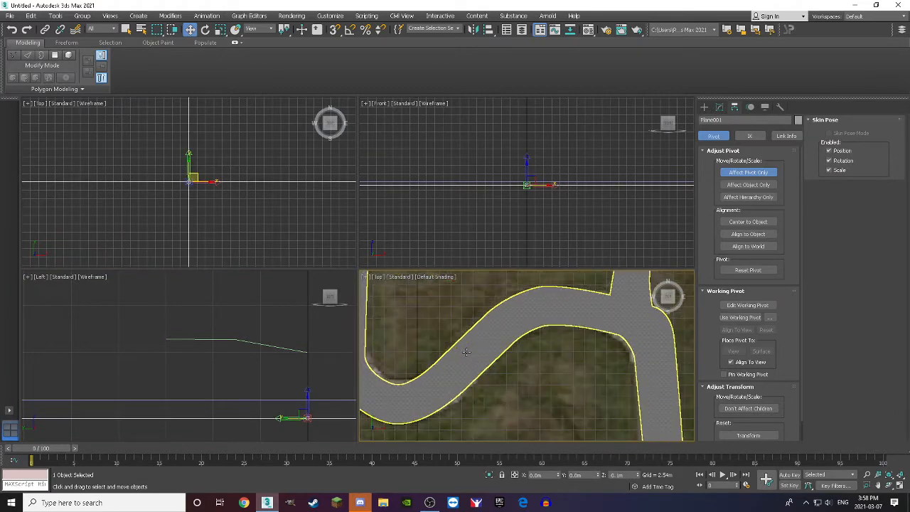
pyautogui.scroll(-3, 465, 351)
pyautogui.press('s')
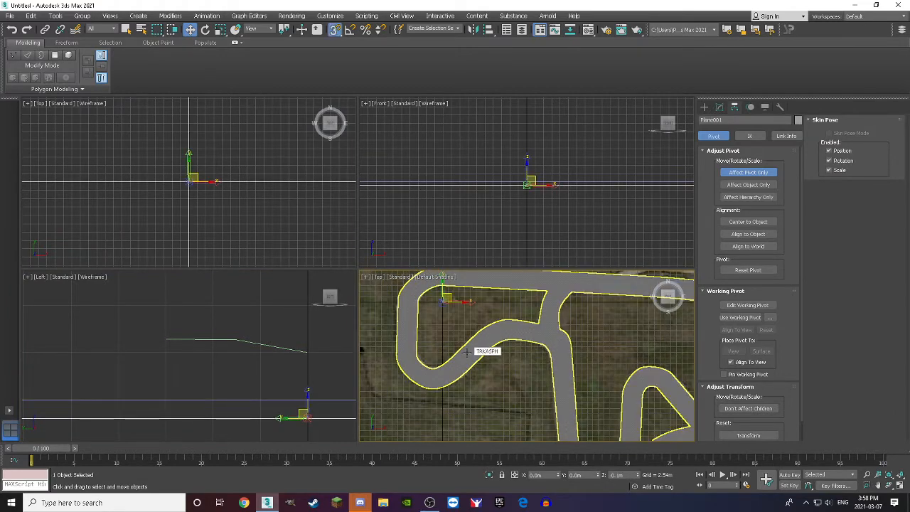
pyautogui.press('s')
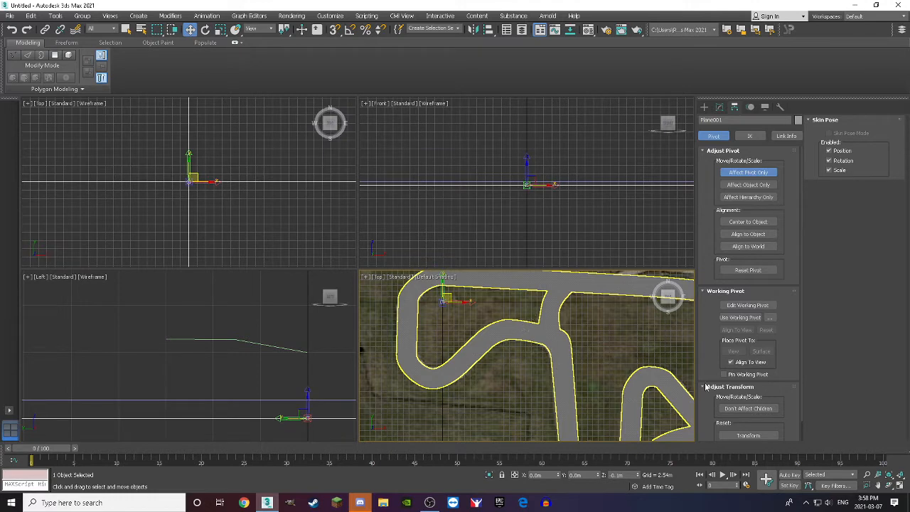
pyautogui.click(896, 485)
pyautogui.scroll(2, 505, 352)
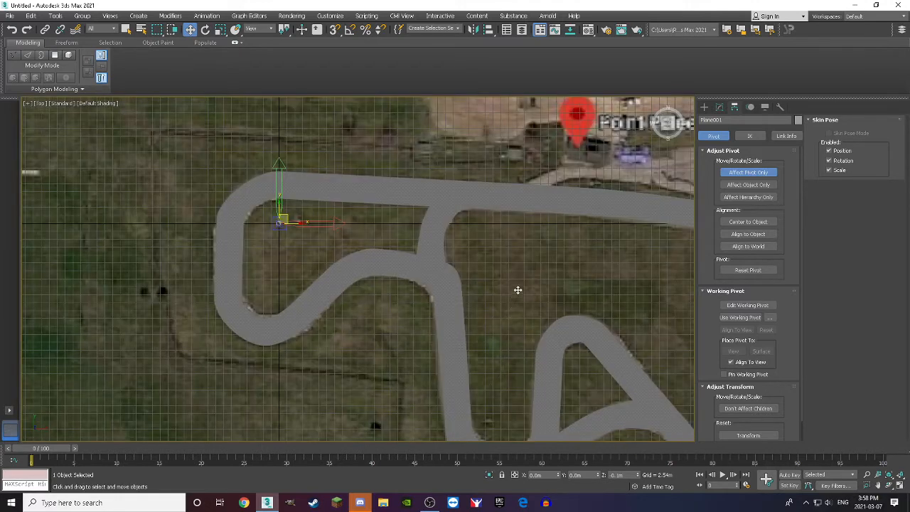
# Select the track model and switch to edge editing in its Edit Poly modifier
pyautogui.rightClick(487, 242)
pyautogui.click(475, 244)
pyautogui.click(719, 106)
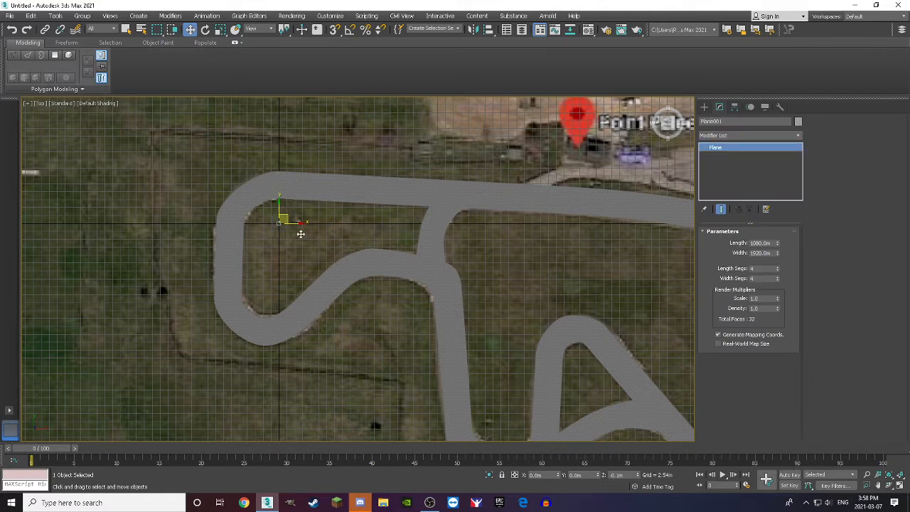
pyautogui.click(314, 193)
pyautogui.scroll(-5, 392, 302)
pyautogui.scroll(6, 392, 302)
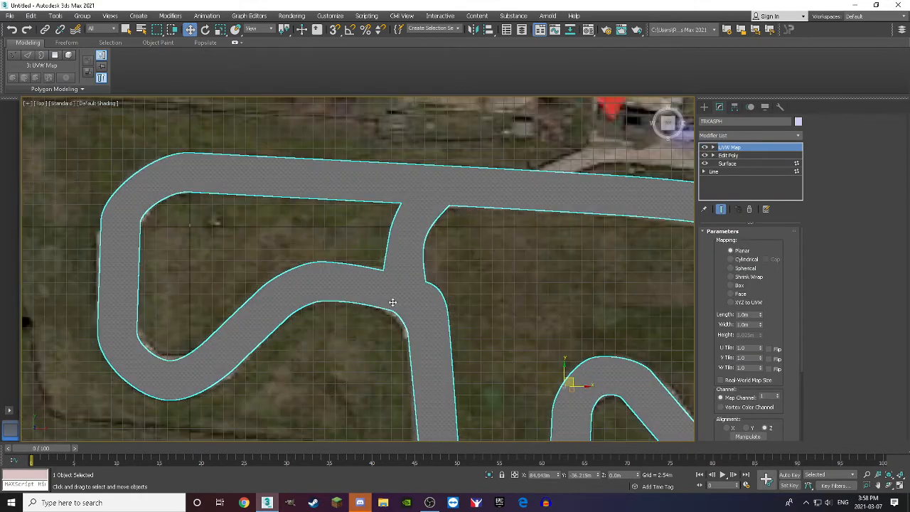
pyautogui.scroll(-3, 392, 302)
pyautogui.click(727, 154)
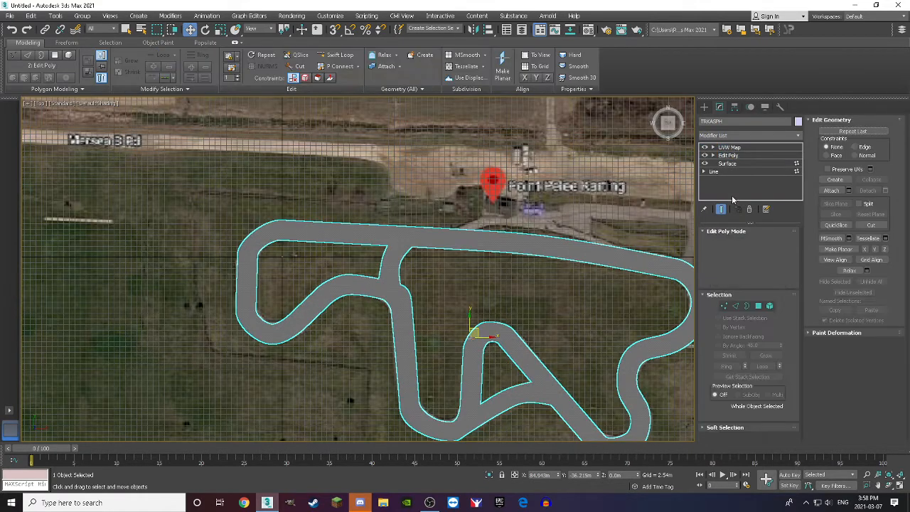
pyautogui.click(735, 306)
# Select the run of edges along the inside curve of the track's northwest corner with point-to-point selection
pyautogui.scroll(8, 246, 251)
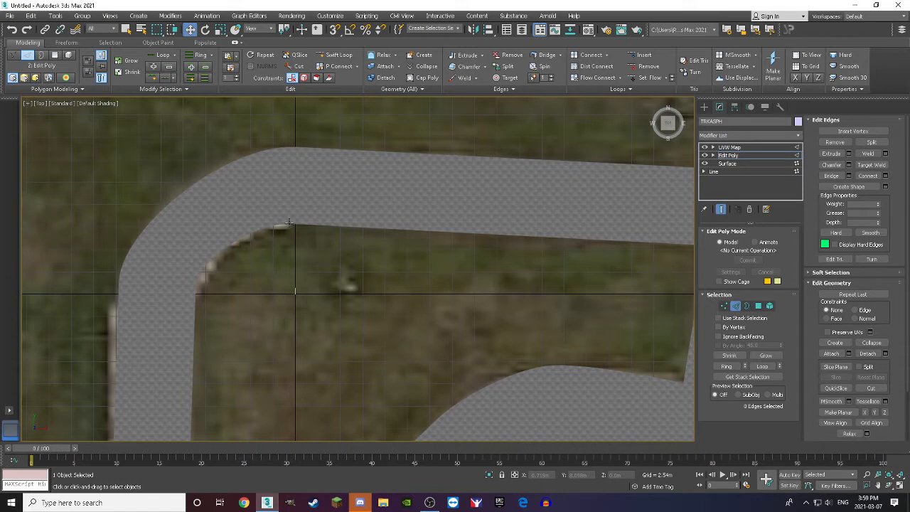
pyautogui.click(288, 222)
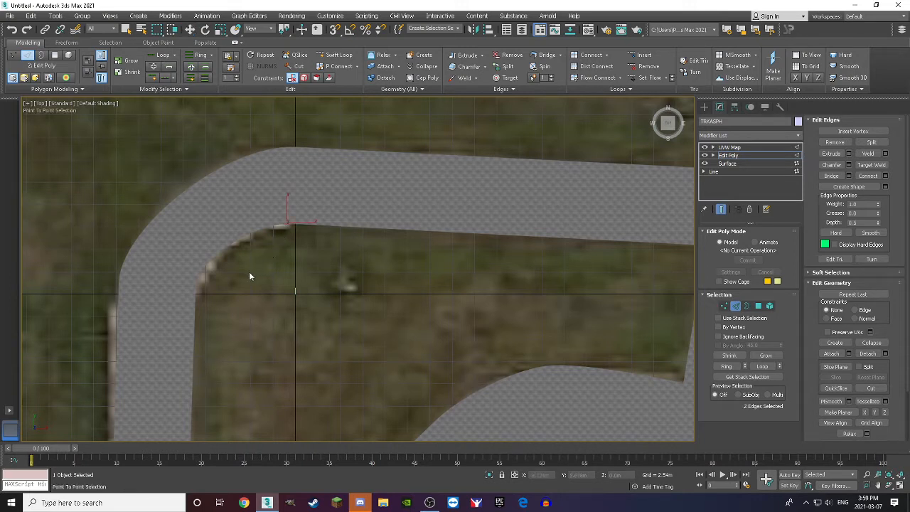
pyautogui.click(196, 289)
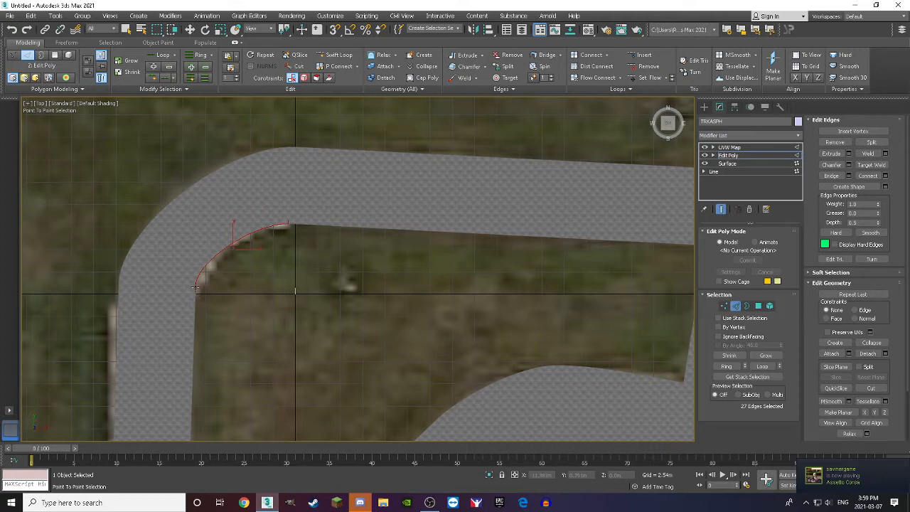
pyautogui.press('w')
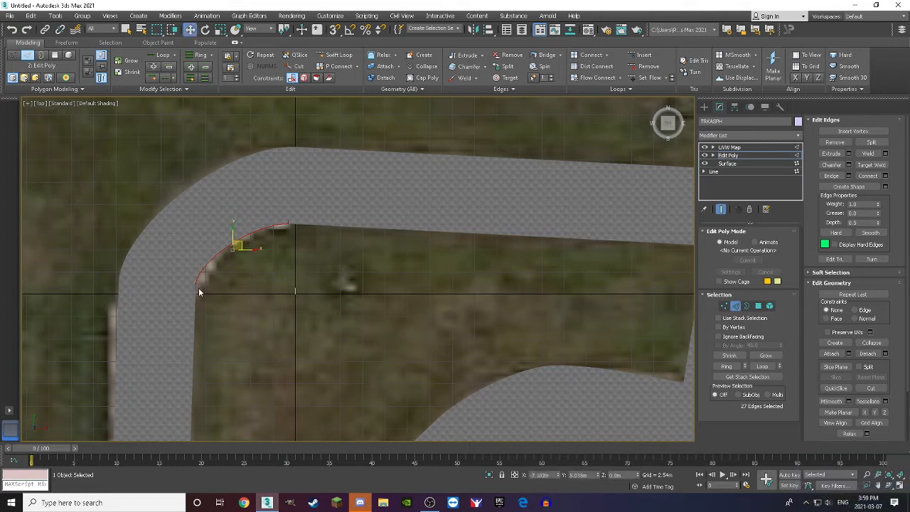
# Remove the stray crosswise edge at the upper end of the inside corner curve from the edge selection
pyautogui.scroll(5, 330, 248)
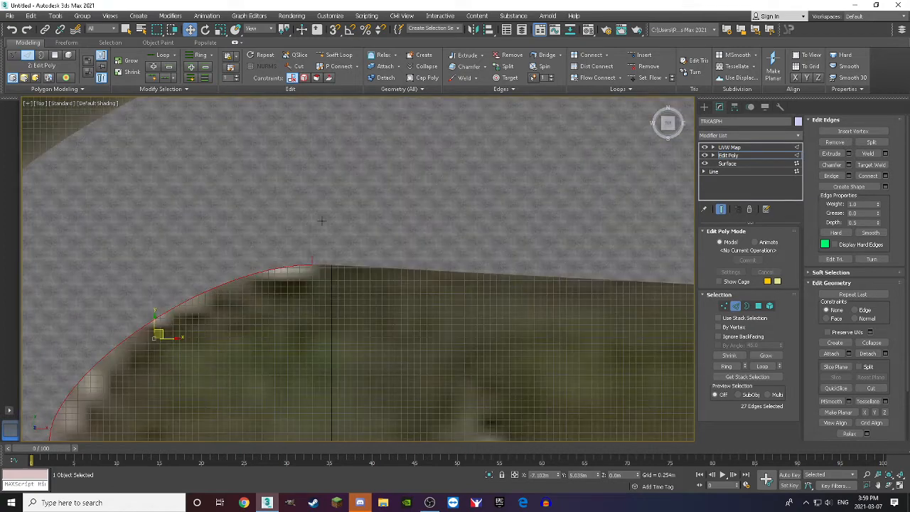
pyautogui.scroll(-3, 314, 256)
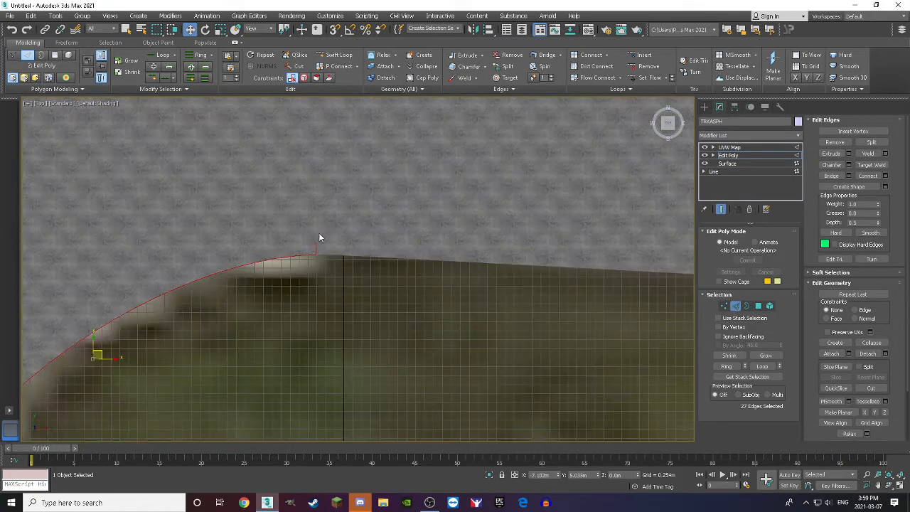
pyautogui.scroll(3, 197, 360)
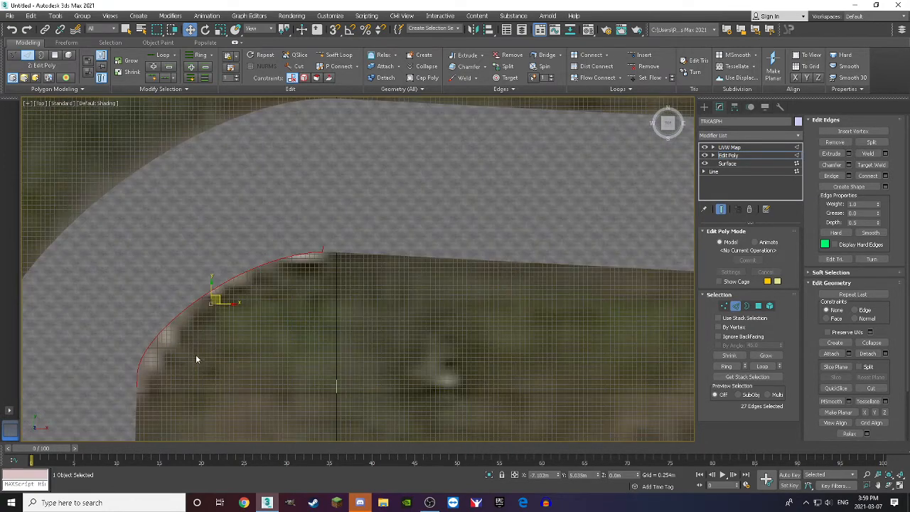
pyautogui.scroll(-2, 304, 247)
pyautogui.scroll(-2, 341, 254)
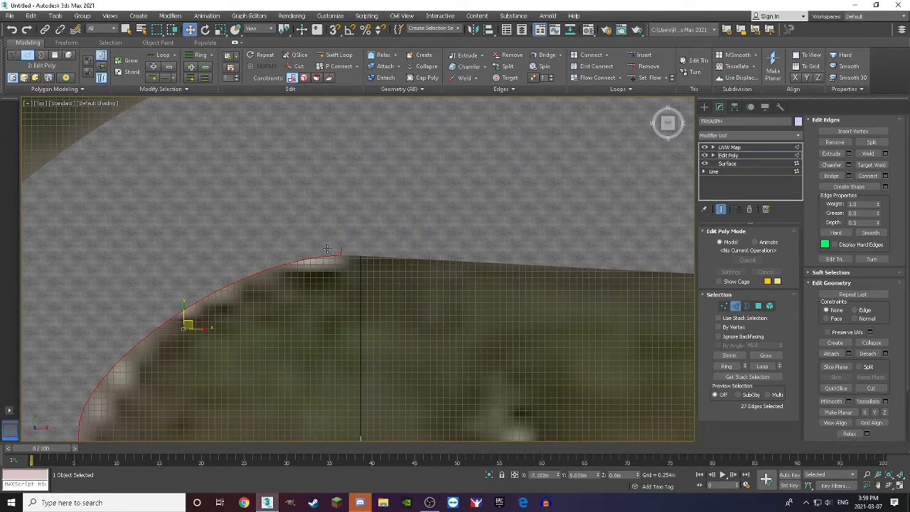
pyautogui.scroll(2, 334, 249)
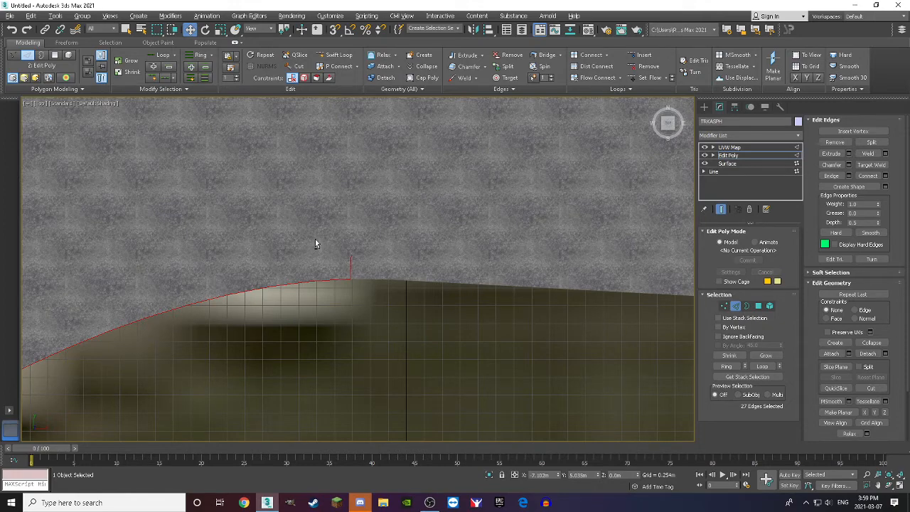
pyautogui.moveTo(314, 240); pyautogui.dragTo(374, 270)
pyautogui.scroll(-5, 389, 217)
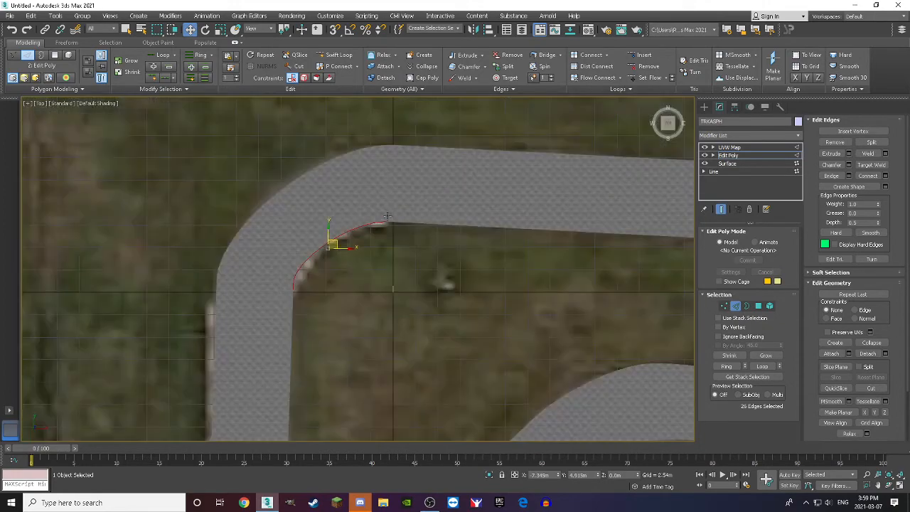
pyautogui.scroll(2, 264, 285)
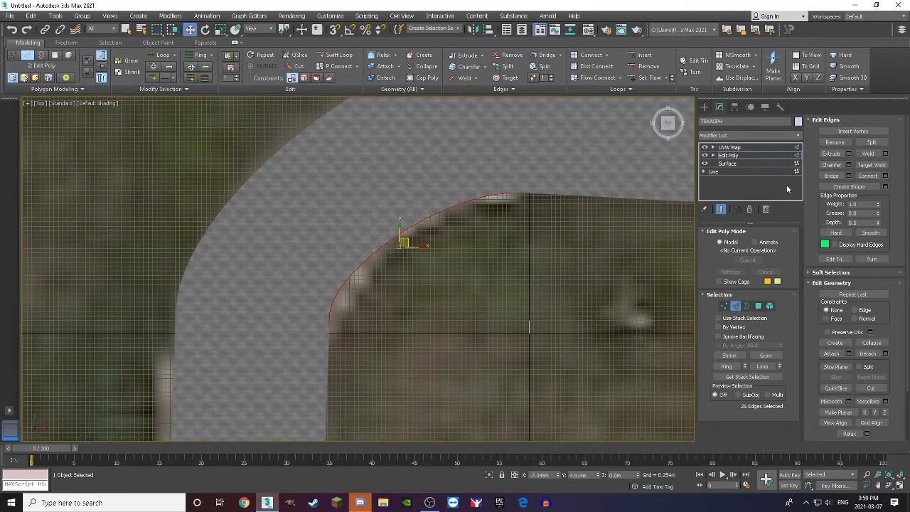
# Create a separate linear shape from the selected corner edges, leave edge editing and select the new spline
pyautogui.click(886, 186)
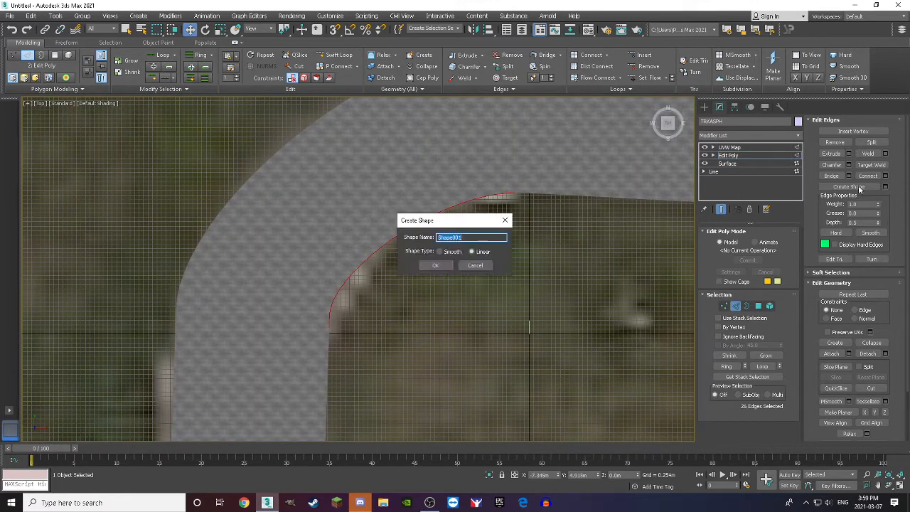
pyautogui.click(438, 264)
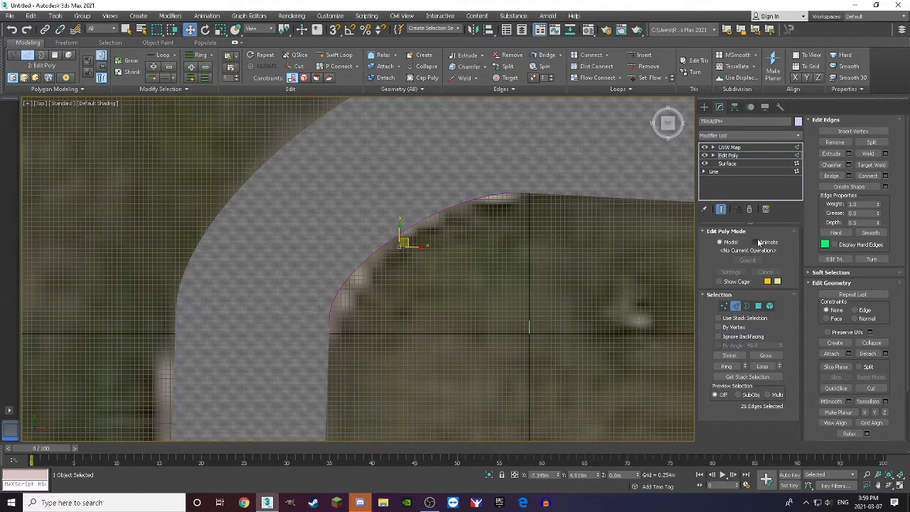
pyautogui.click(518, 248)
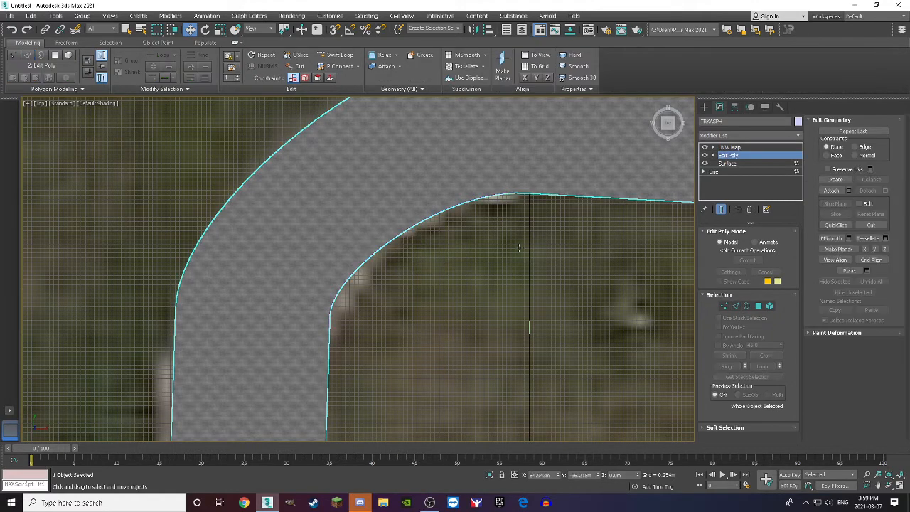
pyautogui.scroll(-3, 542, 256)
pyautogui.scroll(3, 462, 244)
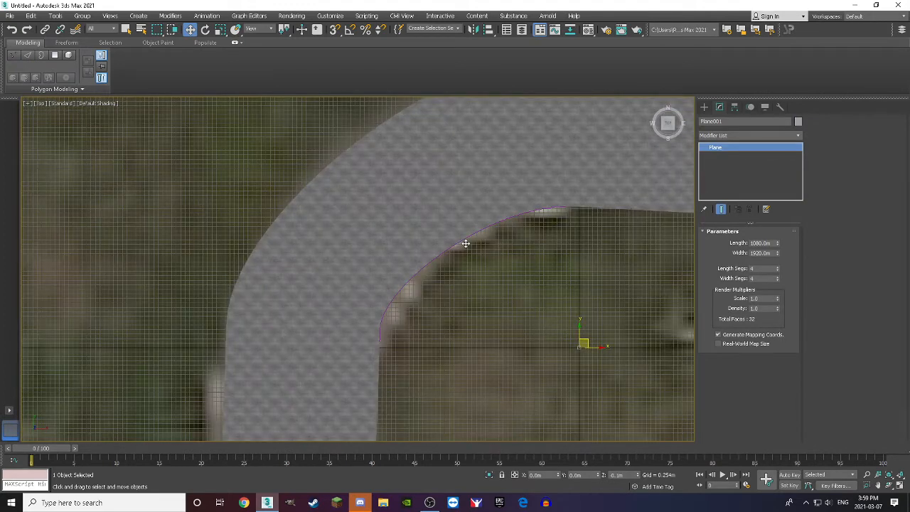
pyautogui.click(464, 239)
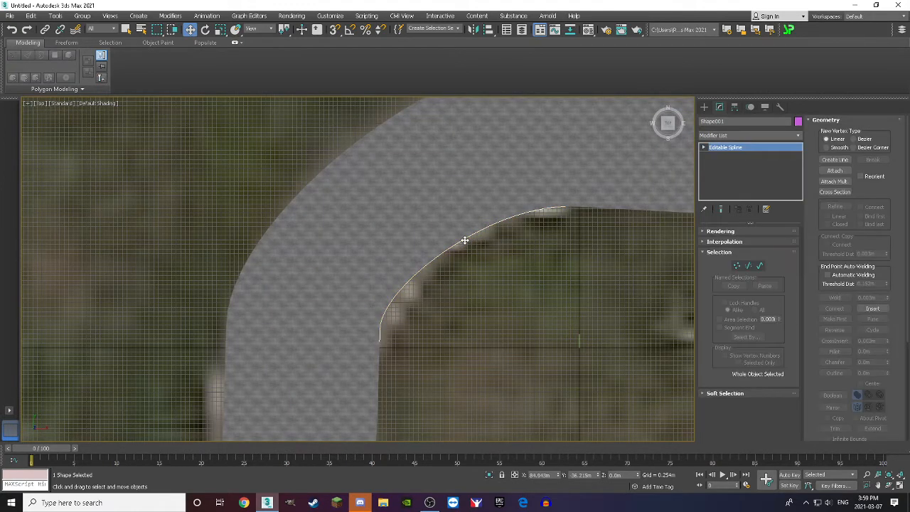
pyautogui.click(728, 122)
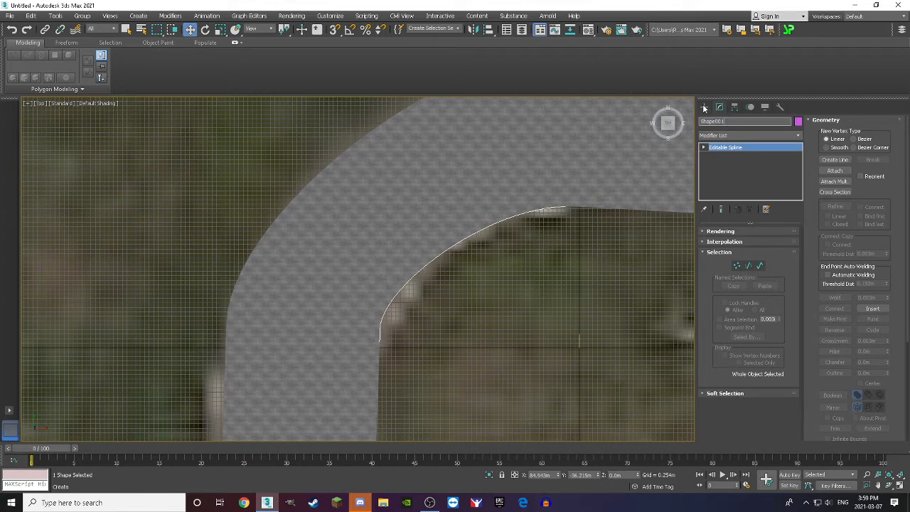
# Loft the profile line from the Left view along the selected corner spline as a compound object, using Get Shape with Instance
pyautogui.click(704, 107)
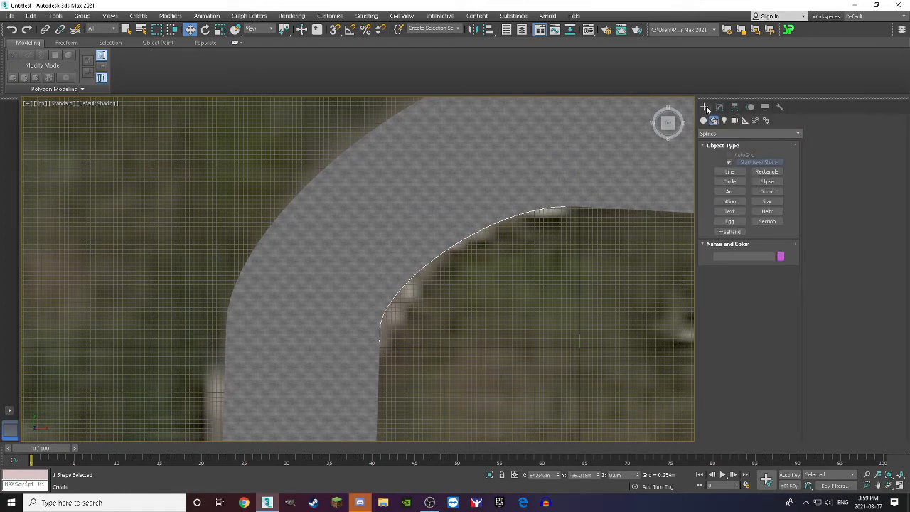
pyautogui.click(703, 120)
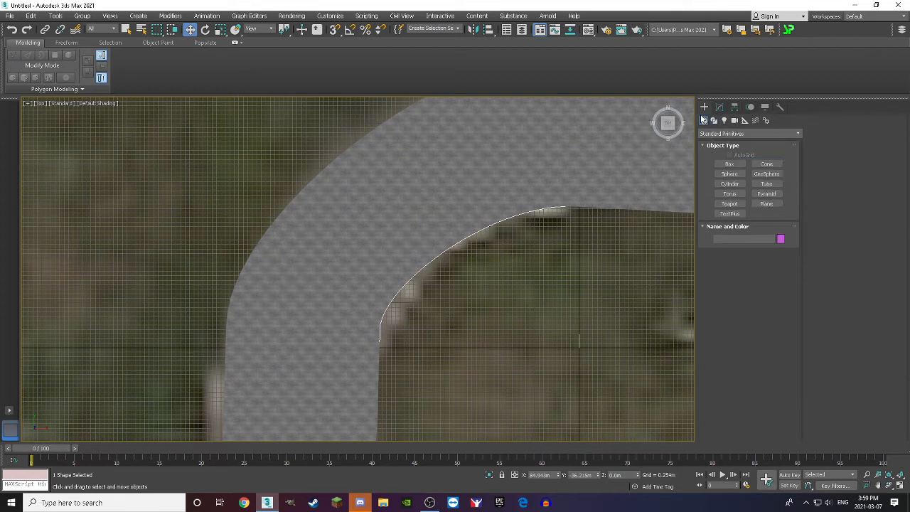
pyautogui.click(709, 133)
pyautogui.click(713, 157)
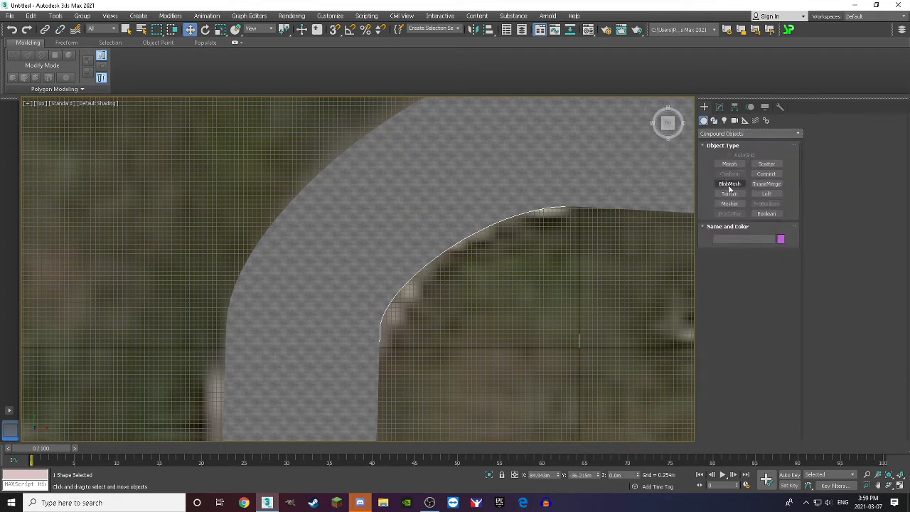
pyautogui.click(759, 195)
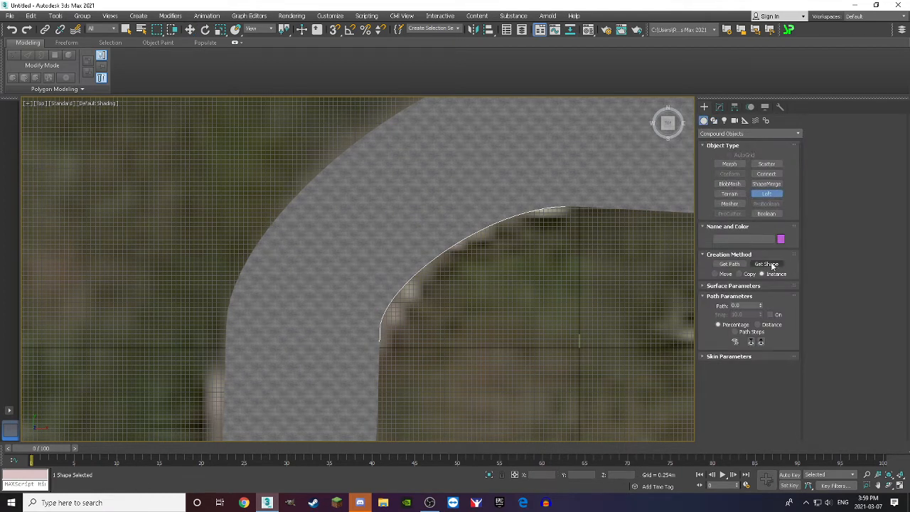
pyautogui.click(771, 264)
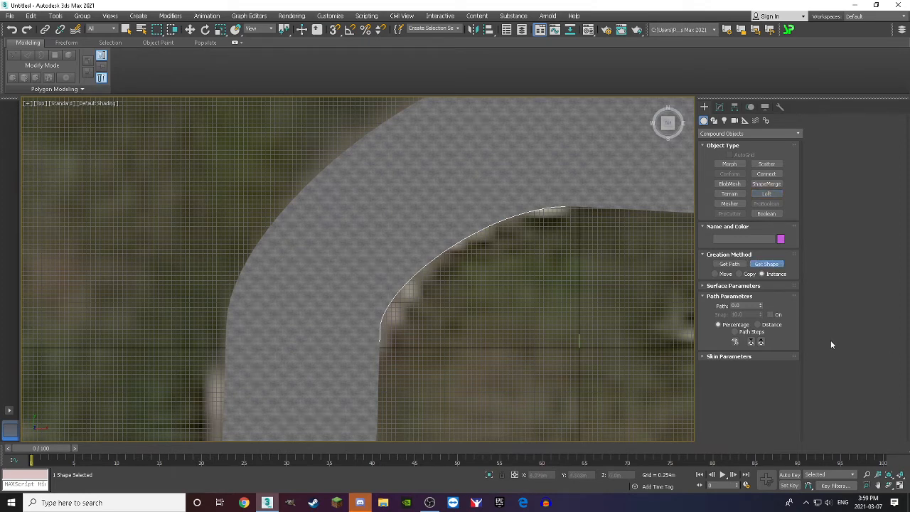
pyautogui.click(900, 484)
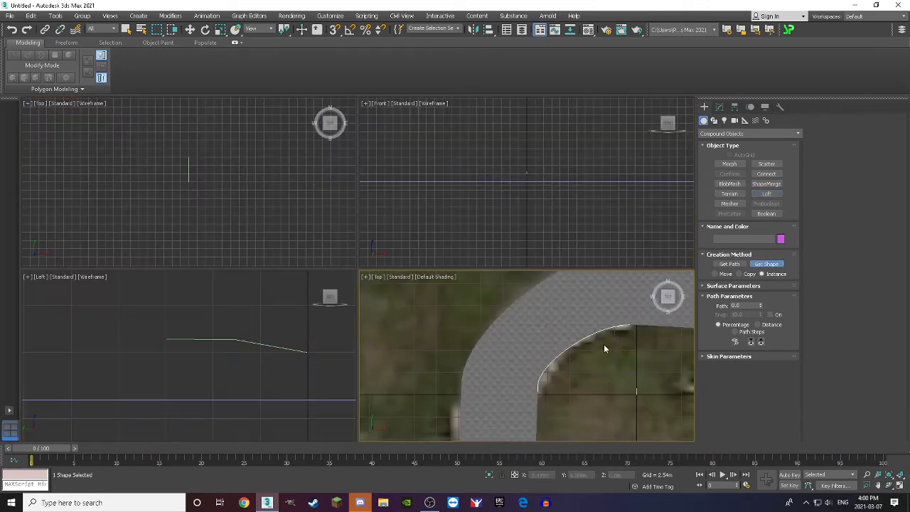
pyautogui.click(244, 340)
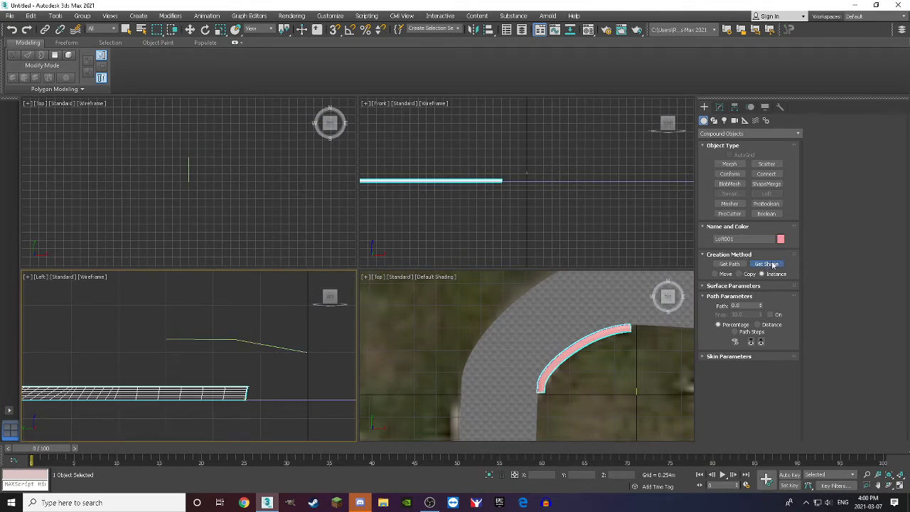
# Examine the lofted curb's placement along the inside corner against the whole track in the shaded Top view
pyautogui.scroll(-5, 447, 317)
pyautogui.scroll(-4, 446, 313)
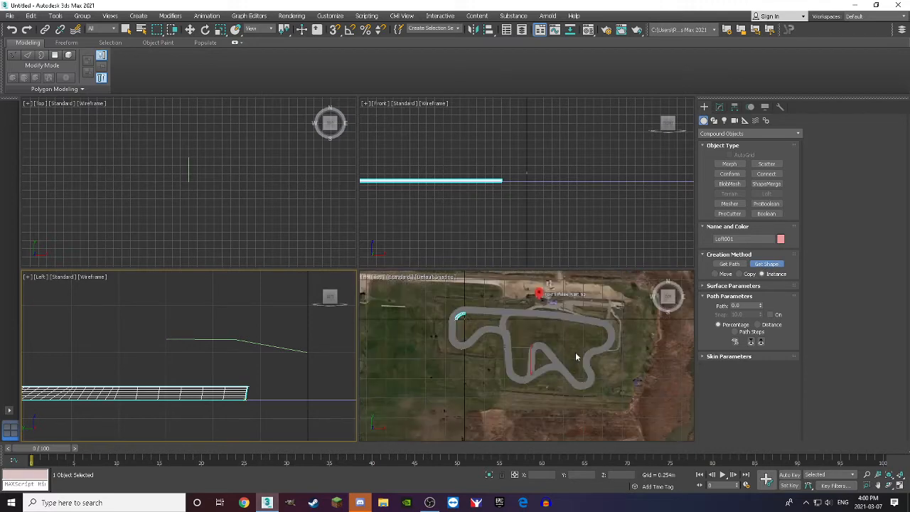
pyautogui.scroll(5, 555, 346)
pyautogui.scroll(-3, 586, 323)
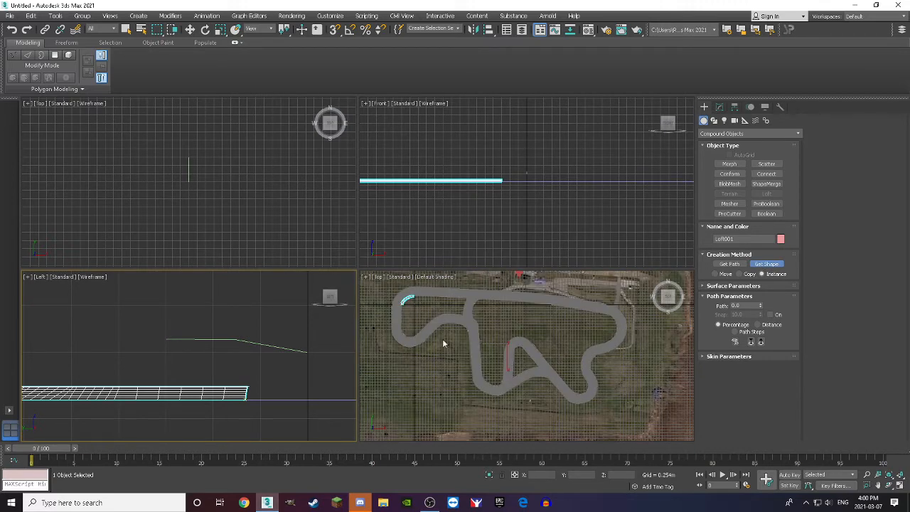
pyautogui.scroll(3, 374, 302)
pyautogui.scroll(3, 423, 295)
pyautogui.scroll(-3, 427, 322)
pyautogui.scroll(3, 433, 321)
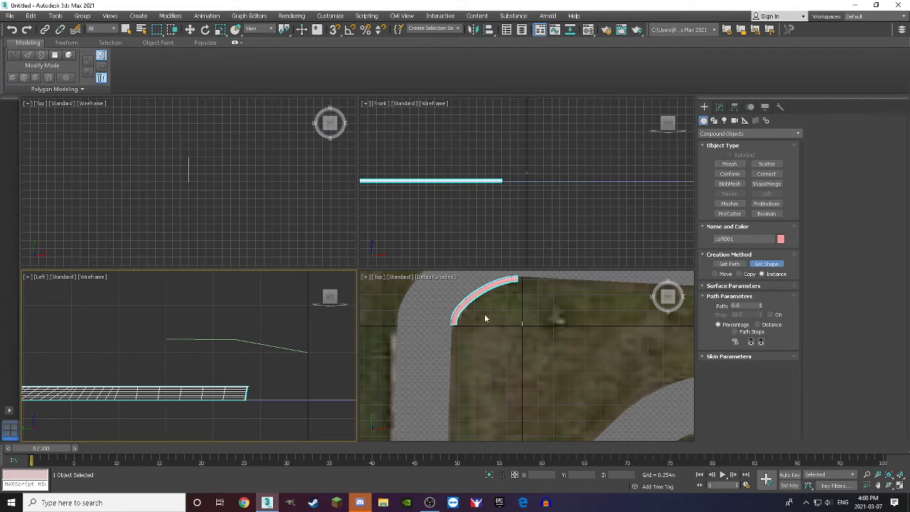
pyautogui.scroll(1, 485, 321)
pyautogui.scroll(2, 427, 313)
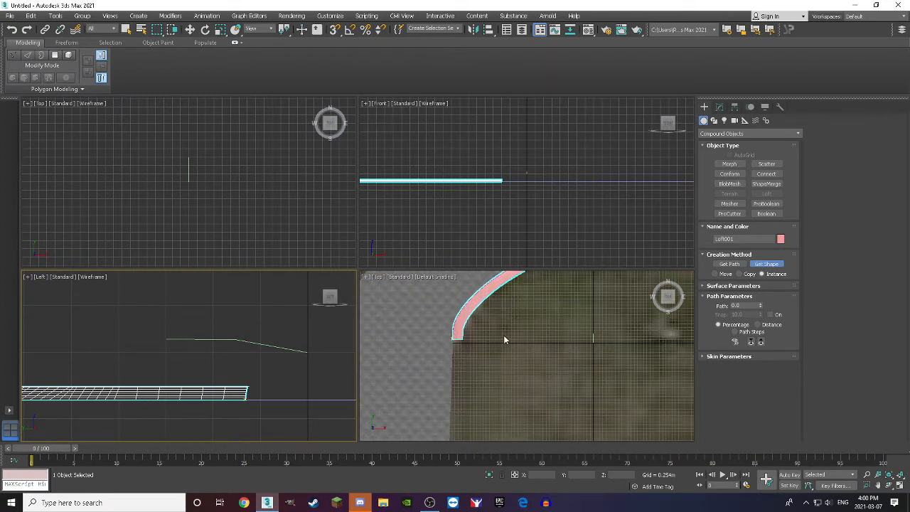
pyautogui.scroll(2, 497, 331)
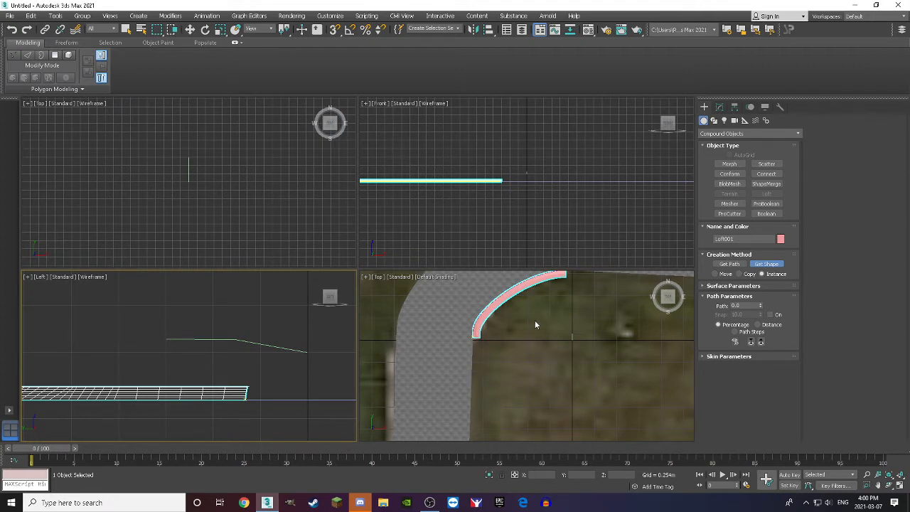
# Set both Shape Steps and Path Steps of the loft to 0 in its skin parameters
pyautogui.click(703, 359)
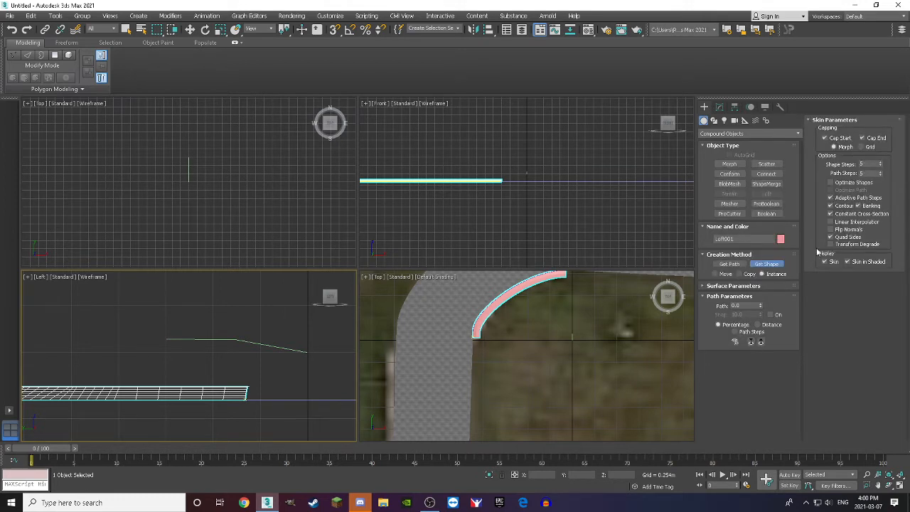
pyautogui.rightClick(881, 165)
pyautogui.rightClick(880, 175)
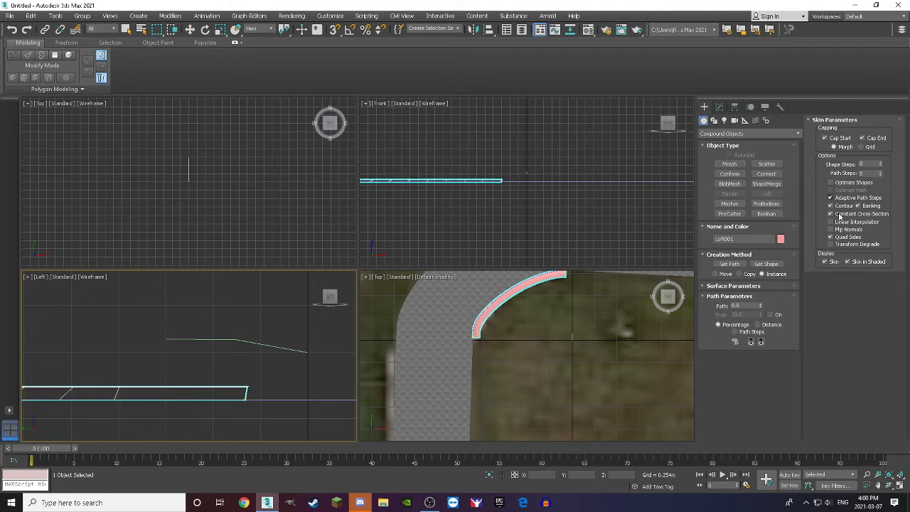
pyautogui.scroll(5, 516, 327)
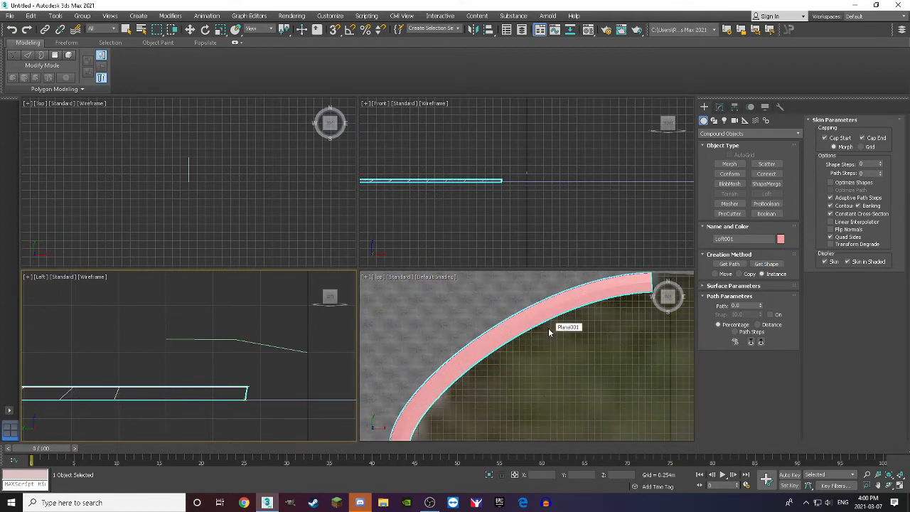
# Maximize the shaded Top view and rename the selected loft object to TRKKERB
pyautogui.rightClick(551, 382)
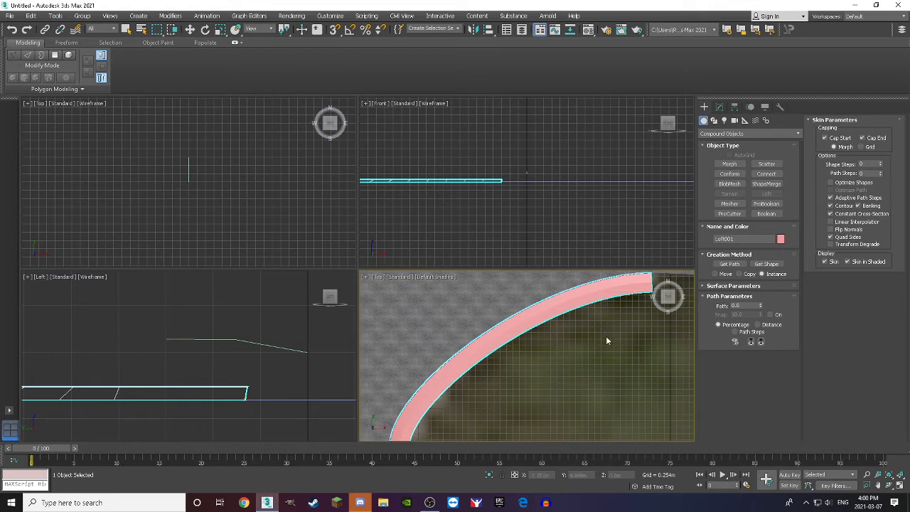
pyautogui.hotkey('alt', 'w')
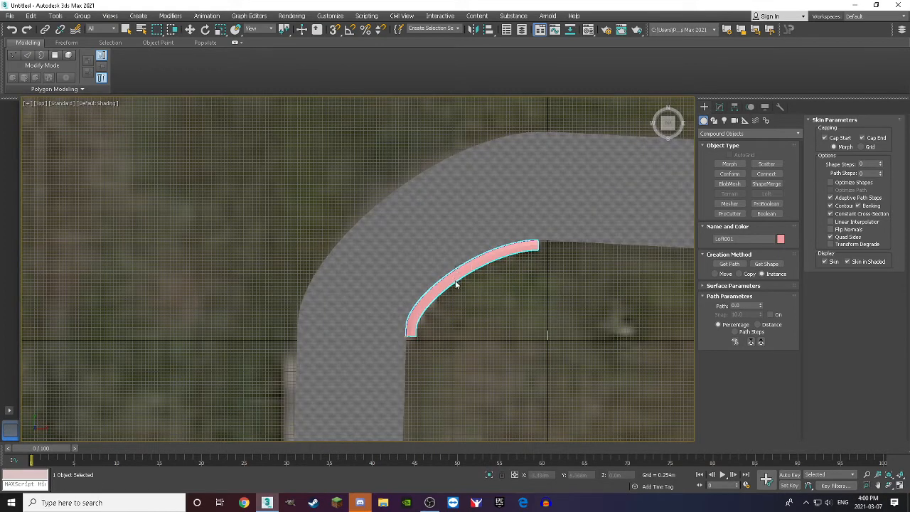
pyautogui.scroll(4, 455, 284)
pyautogui.click(719, 106)
pyautogui.scroll(-4, 388, 294)
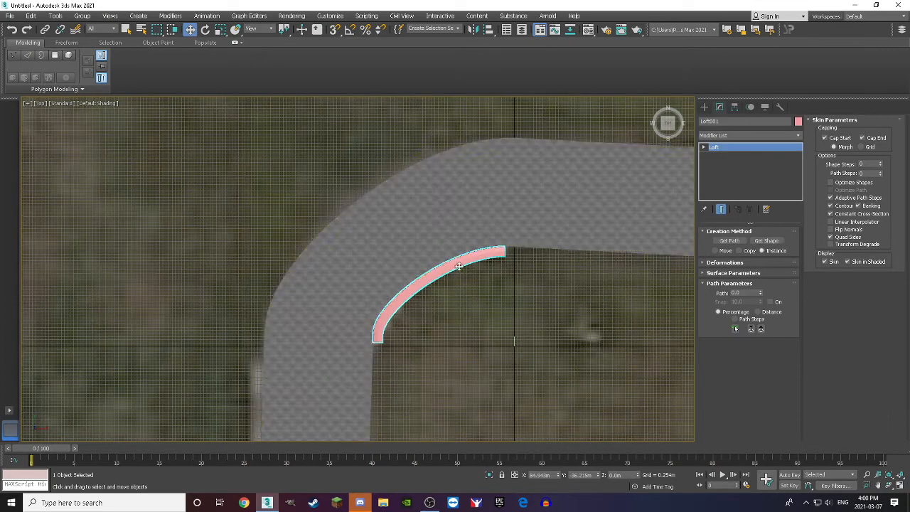
pyautogui.scroll(4, 458, 266)
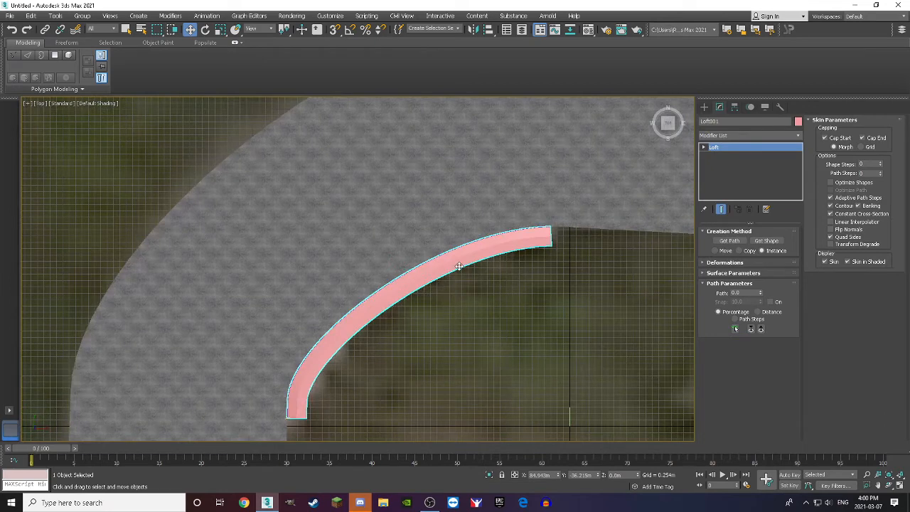
pyautogui.click(730, 121)
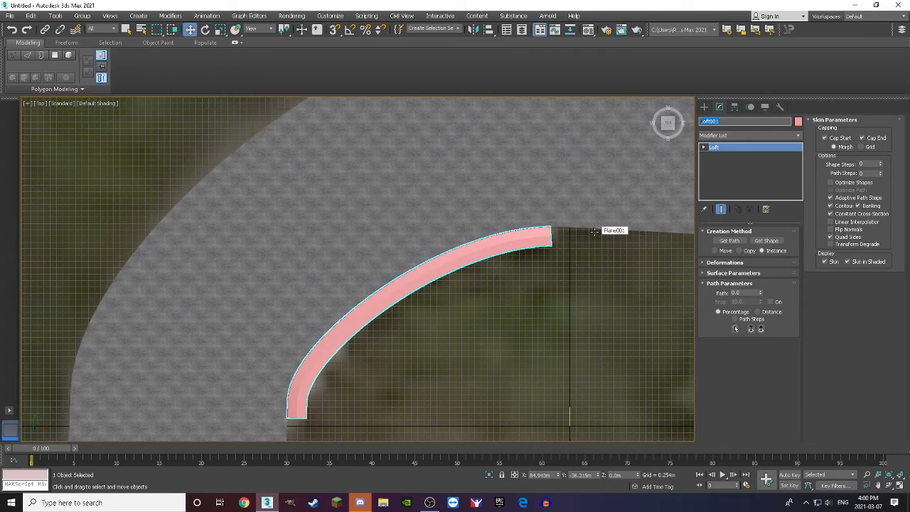
pyautogui.write('TRIGERB')
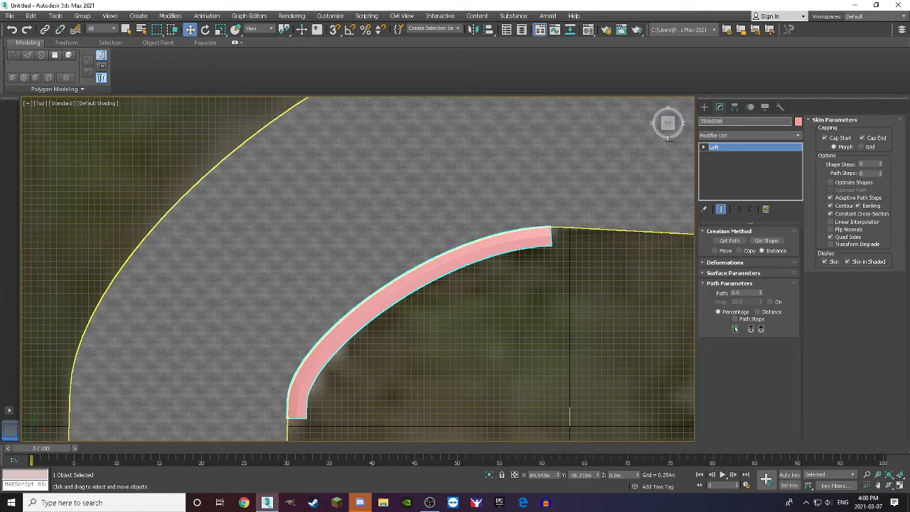
# Add an Edit Poly modifier to TRKKERB and start editing its vertices
pyautogui.click(720, 138)
pyautogui.scroll(-1, 720, 307)
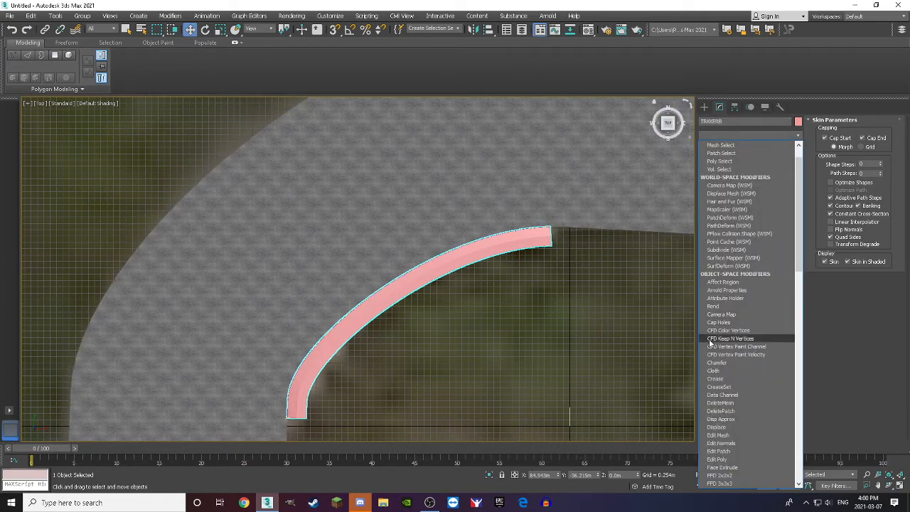
pyautogui.click(718, 458)
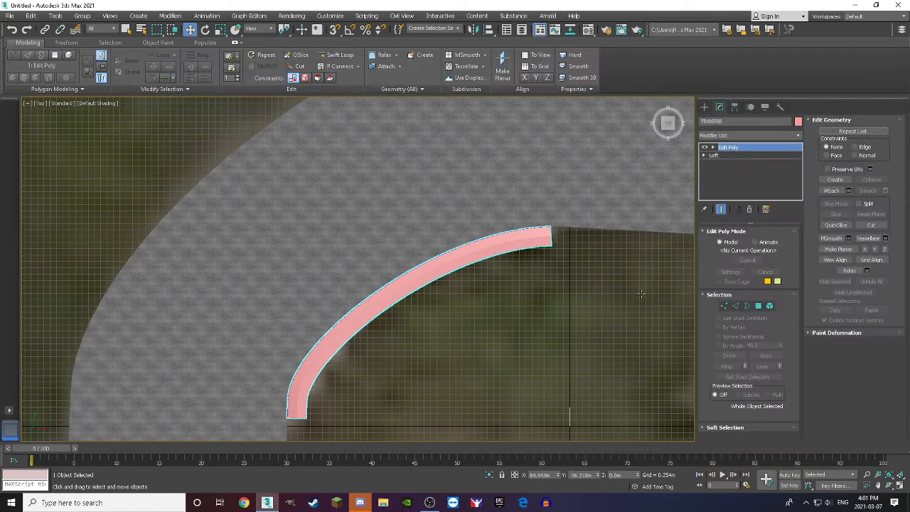
pyautogui.click(722, 307)
# With snapping on, move the inner corner vertex at the curb's northeast end onto the middle vertex of that end
pyautogui.scroll(4, 557, 240)
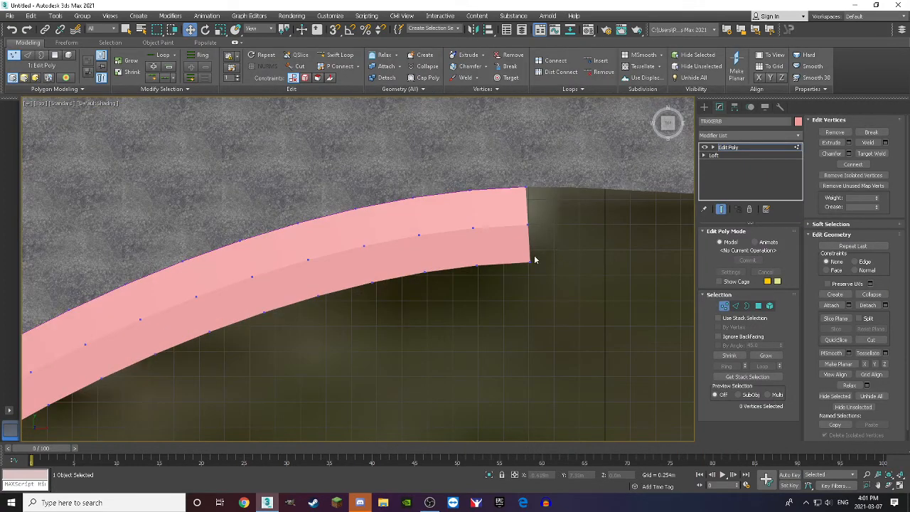
pyautogui.click(533, 257)
pyautogui.click(510, 290)
pyautogui.moveTo(517, 282); pyautogui.dragTo(530, 230)
pyautogui.press('s')
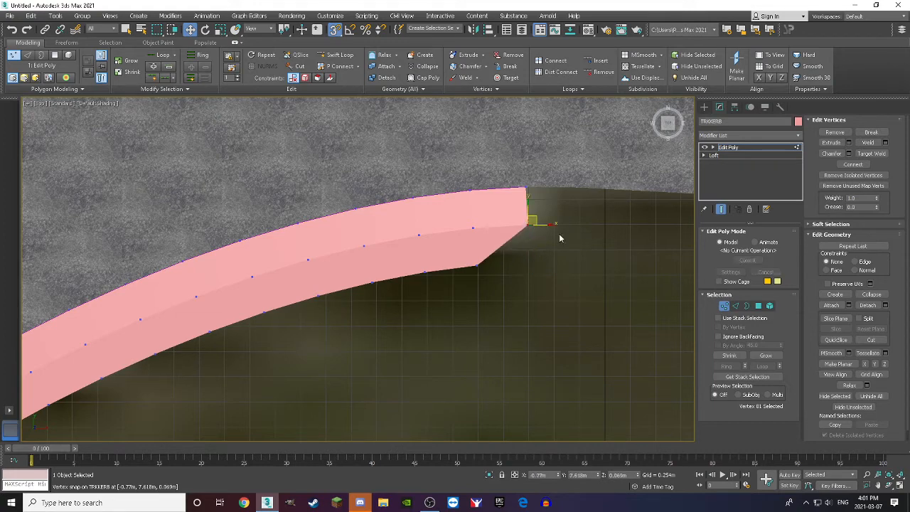
pyautogui.click(501, 272)
pyautogui.moveTo(451, 279); pyautogui.dragTo(545, 206)
pyautogui.scroll(-2, 545, 206)
pyautogui.scroll(2, 547, 203)
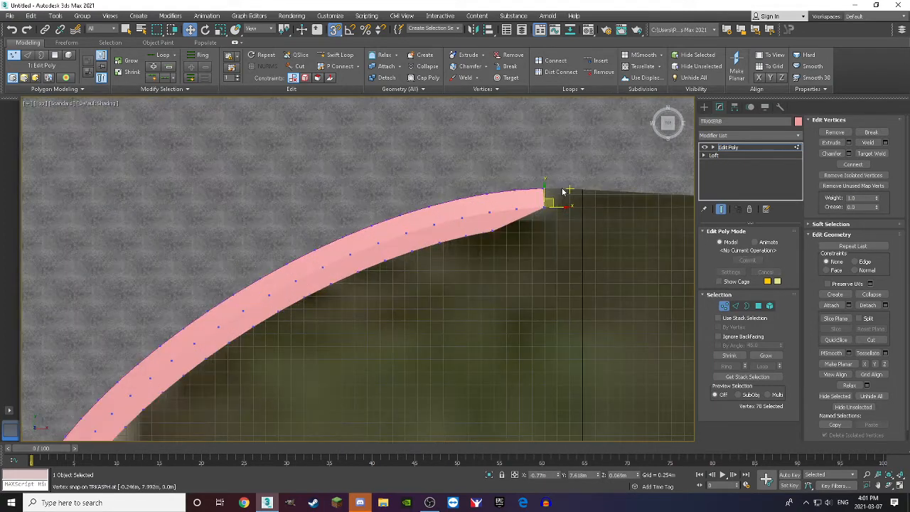
# Snap the inner corner vertex at the curb's southwest end onto the middle vertex of that end
pyautogui.moveTo(214, 419); pyautogui.dragTo(390, 319, button='middle')
pyautogui.scroll(2, 371, 333)
pyautogui.scroll(1, 371, 334)
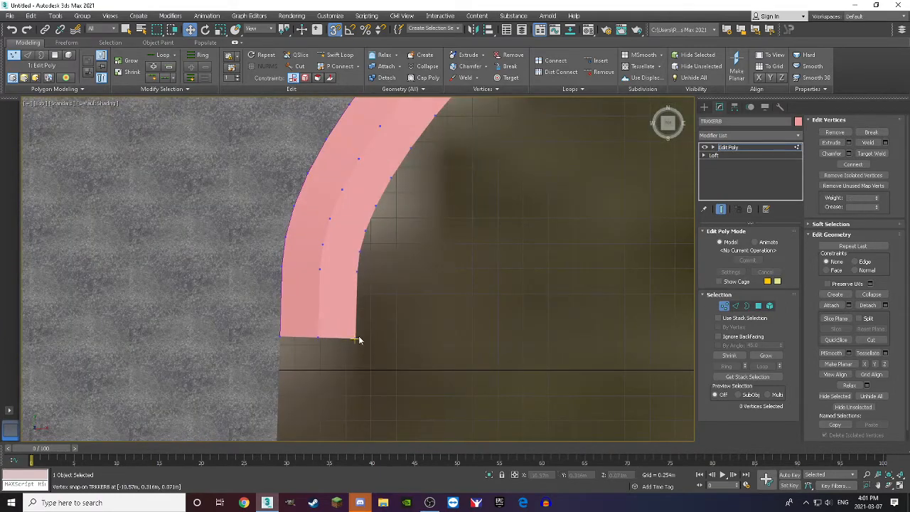
pyautogui.click(358, 334)
pyautogui.moveTo(359, 332); pyautogui.dragTo(345, 315)
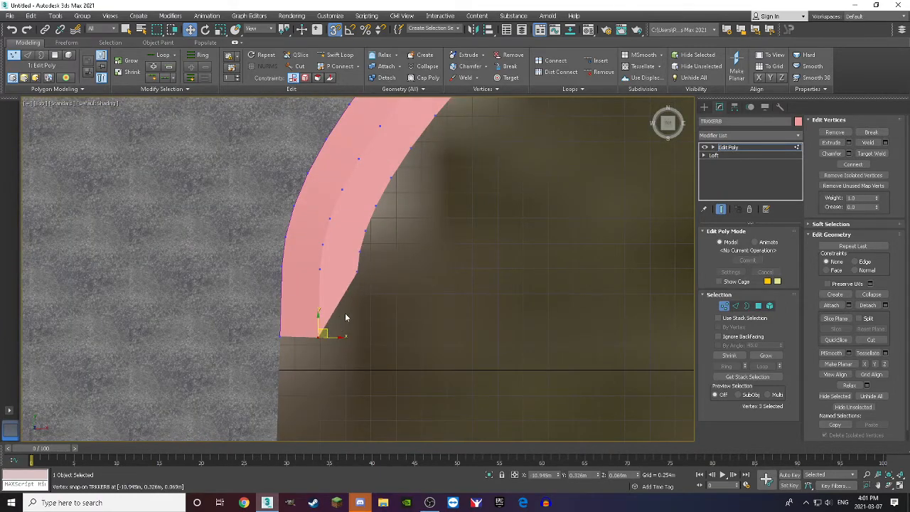
# Select all vertices of the curb and weld the overlapping ones at both tapered ends
pyautogui.scroll(-4, 345, 313)
pyautogui.scroll(3, 412, 259)
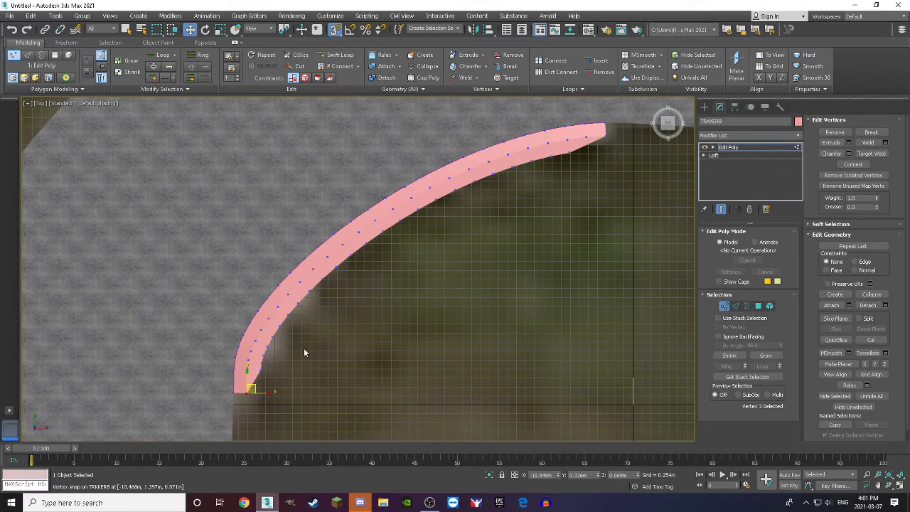
pyautogui.scroll(1, 340, 317)
pyautogui.scroll(-1, 344, 313)
pyautogui.scroll(-2, 346, 312)
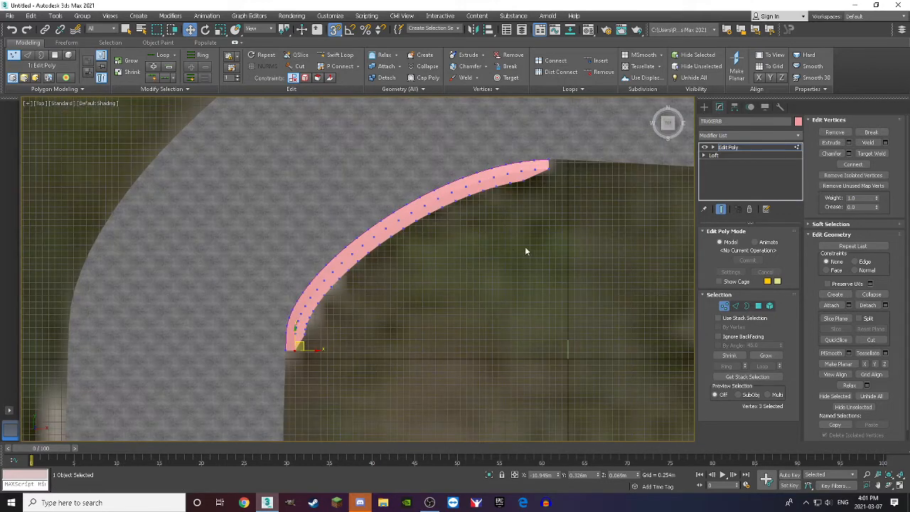
pyautogui.scroll(5, 315, 335)
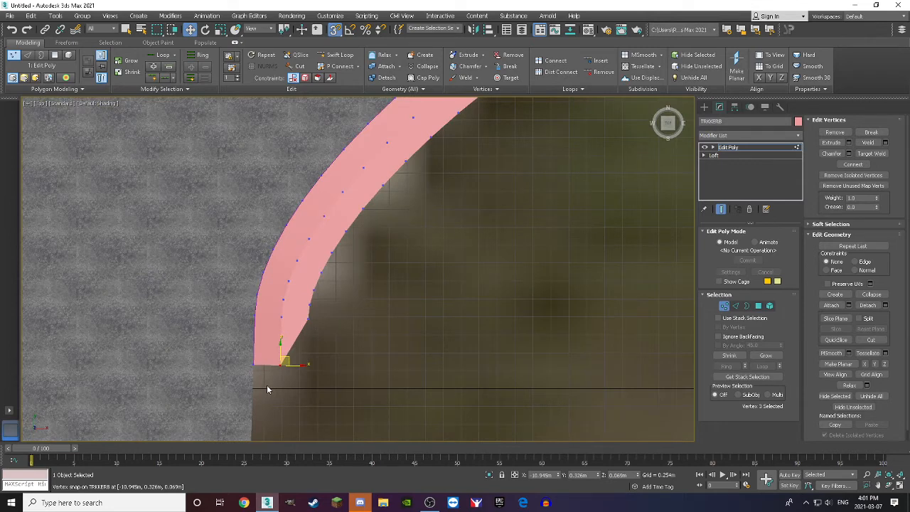
pyautogui.click(268, 388)
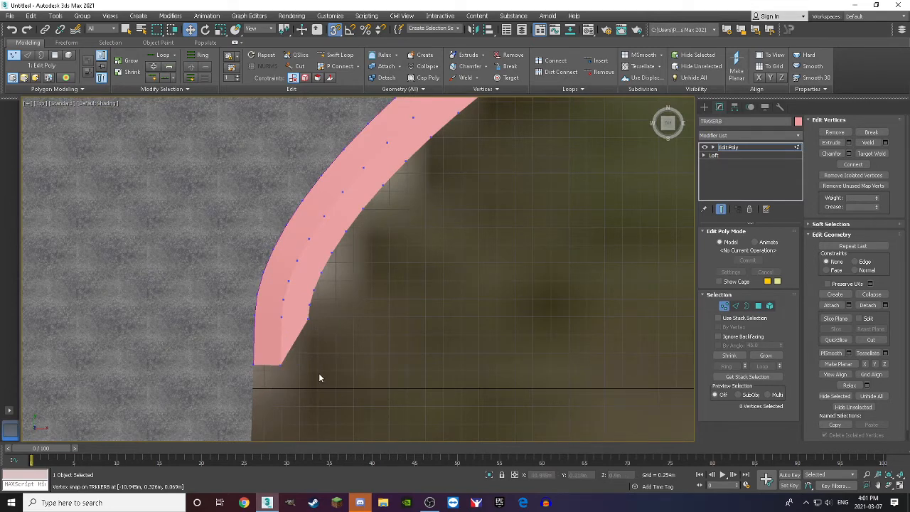
pyautogui.hotkey('ctrl', 'a')
pyautogui.scroll(-5, 296, 343)
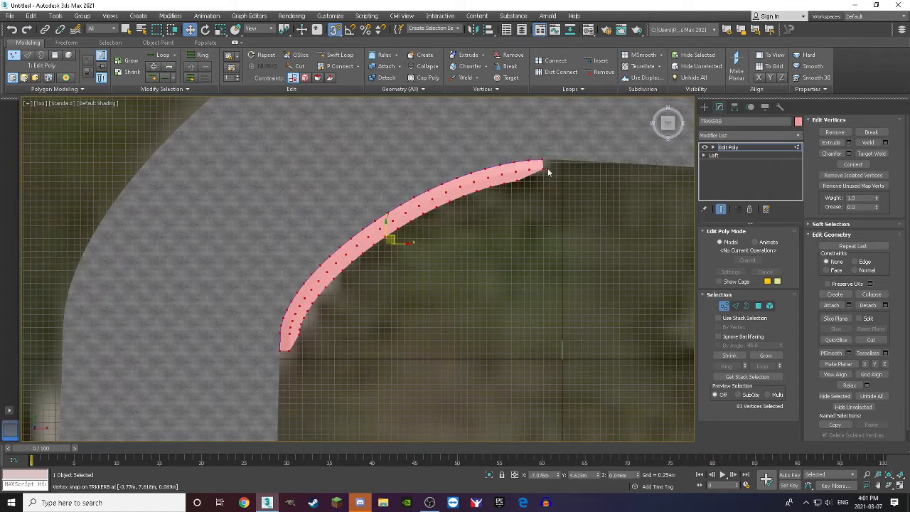
pyautogui.click(867, 143)
# Leave sub-object editing, then select and delete the leftover path spline along the curb's track-side edge
pyautogui.click(735, 306)
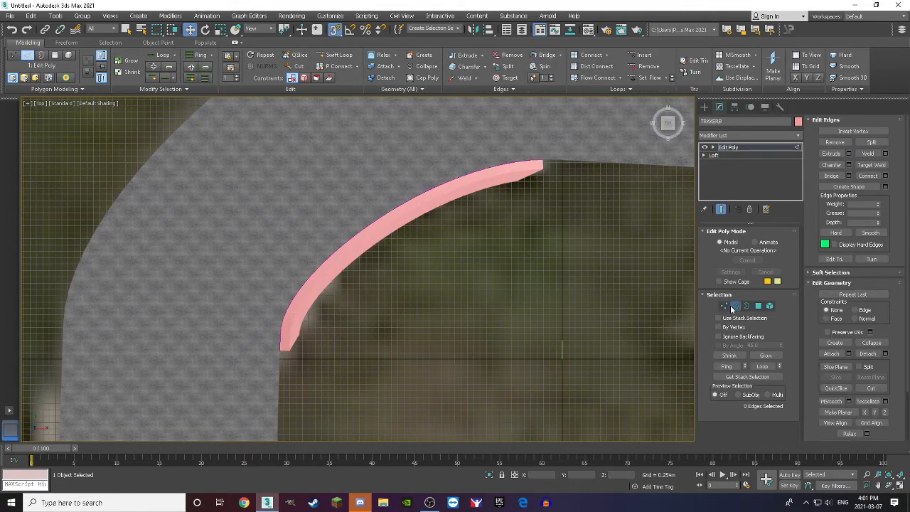
pyautogui.click(735, 306)
pyautogui.click(526, 245)
pyautogui.scroll(3, 534, 184)
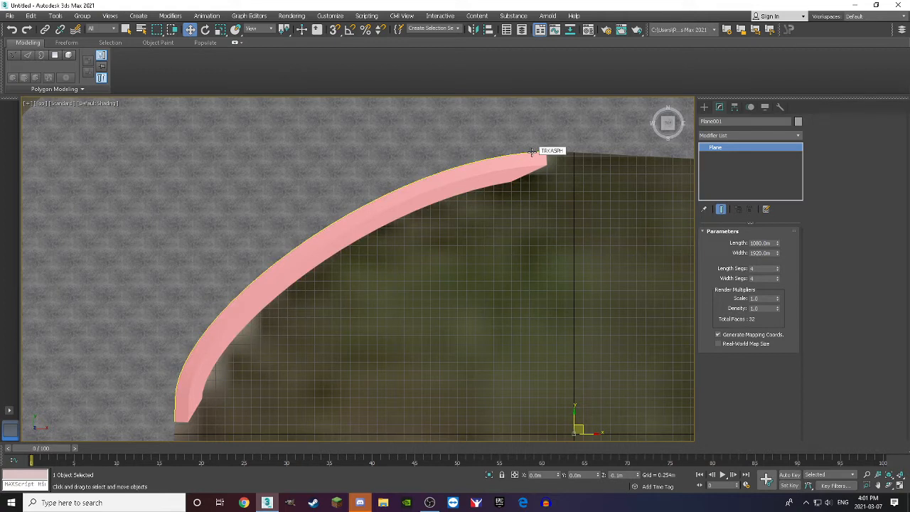
pyautogui.click(532, 151)
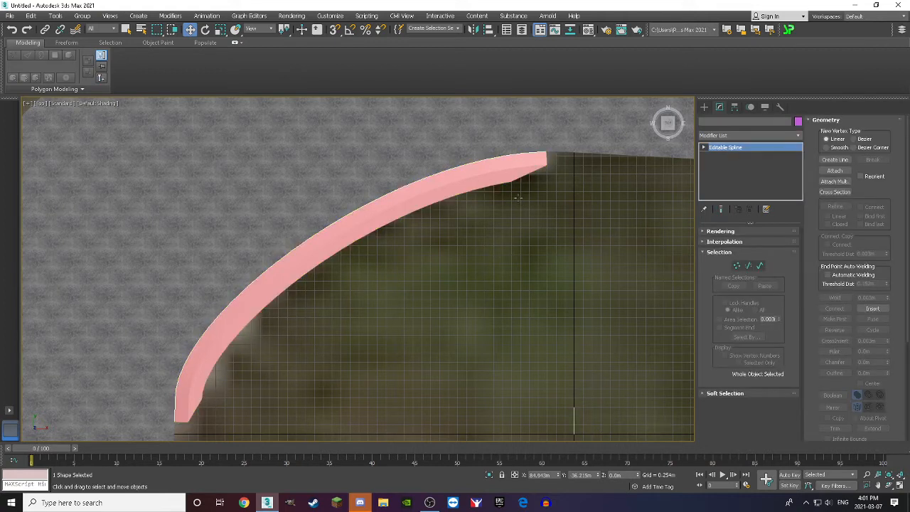
pyautogui.click(490, 237)
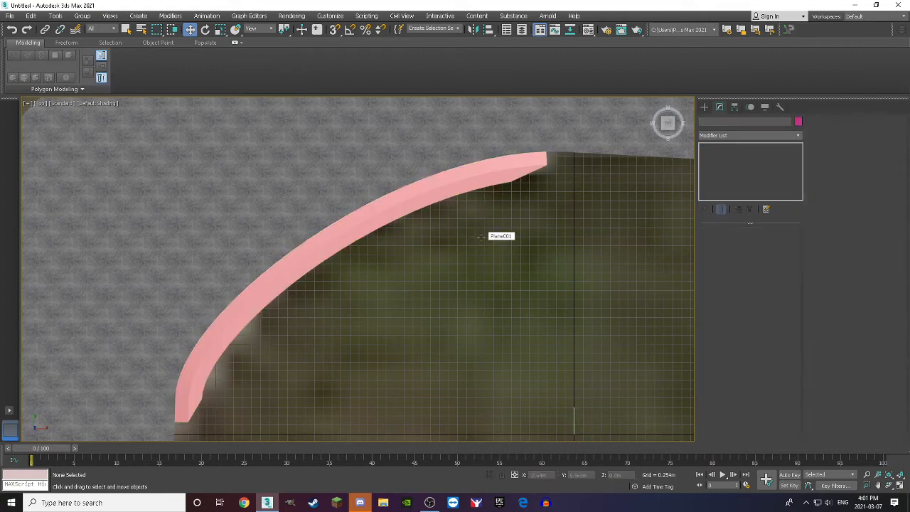
# Select TRKKERB and turn on Apply Mapping in the surface parameters of its Loft level
pyautogui.click(471, 186)
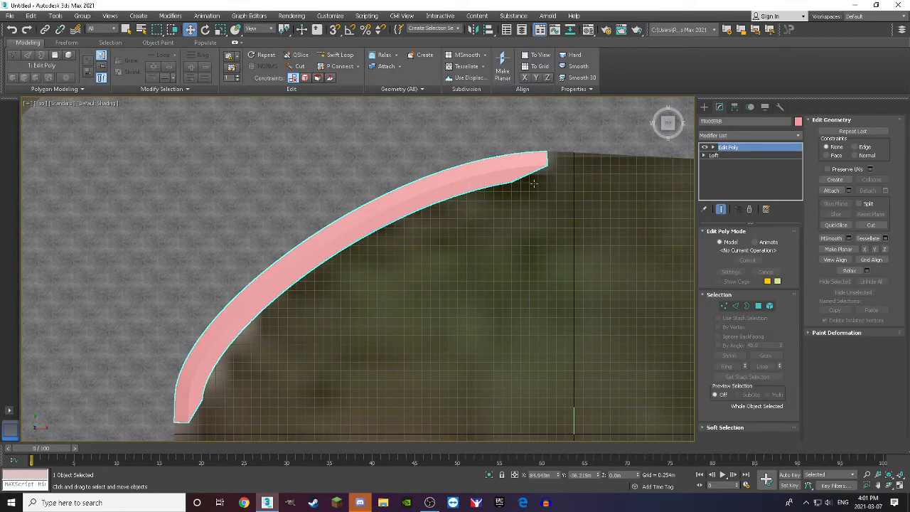
pyautogui.click(728, 156)
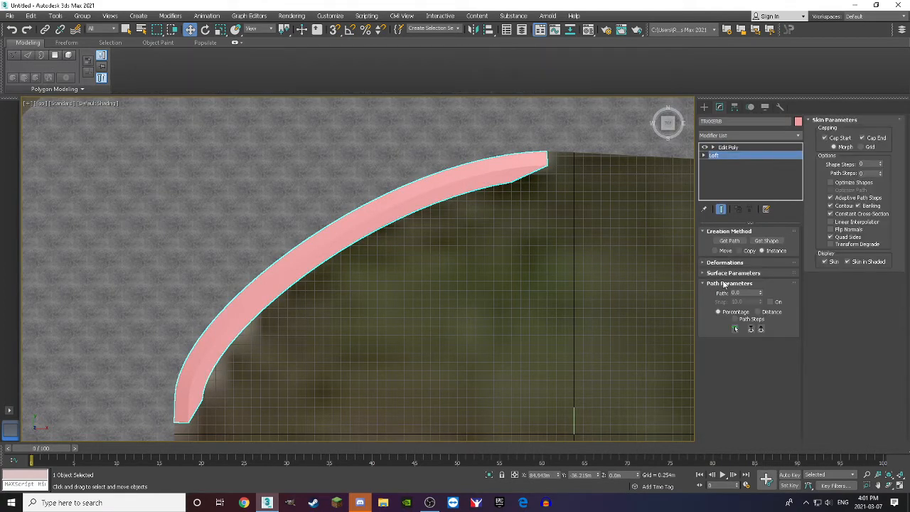
pyautogui.click(732, 273)
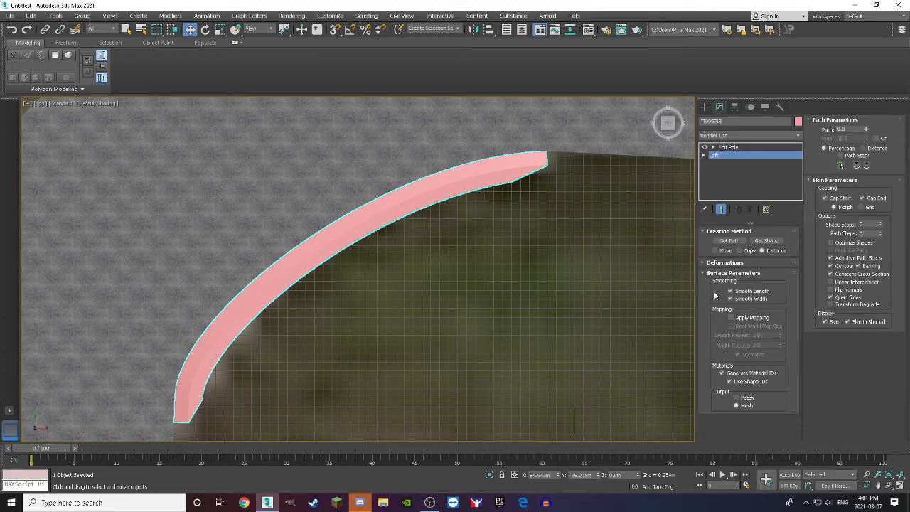
pyautogui.click(731, 318)
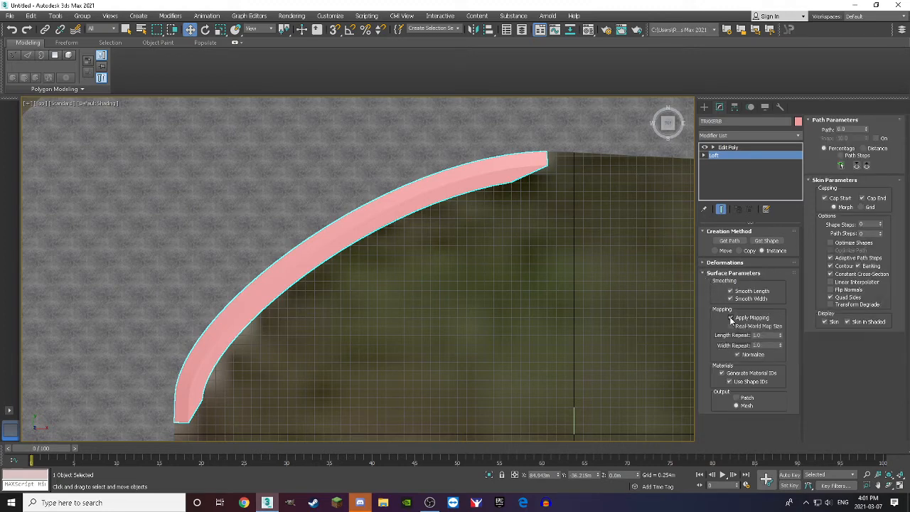
# Switch to Chrome and search Google for "red and white kerb texture"
pyautogui.click(244, 503)
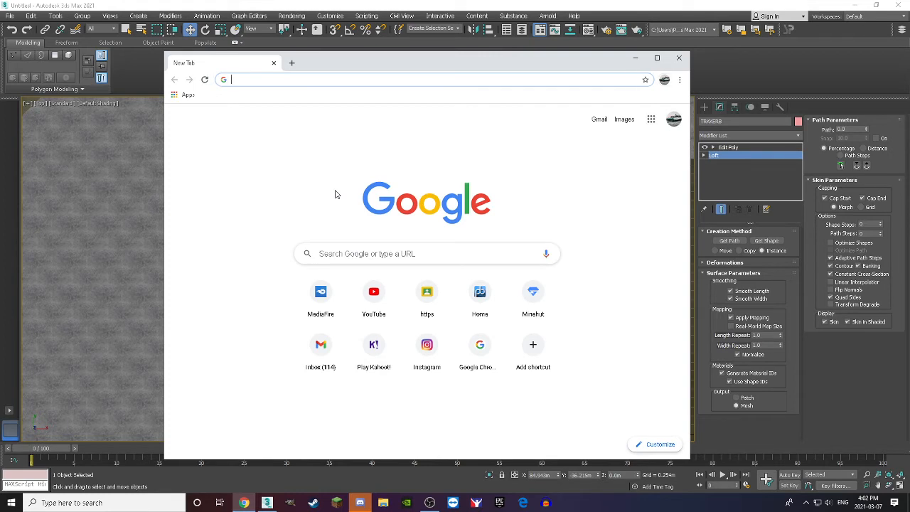
pyautogui.write('red')
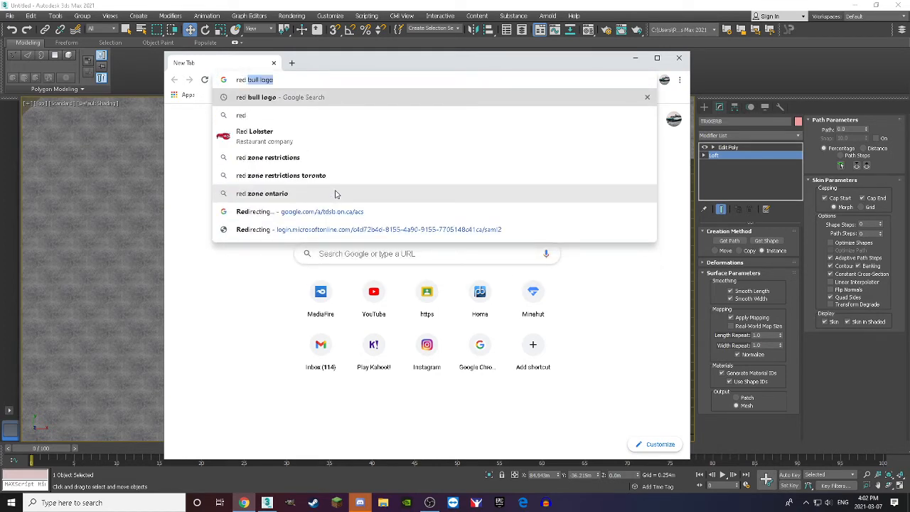
pyautogui.write(' and white ')
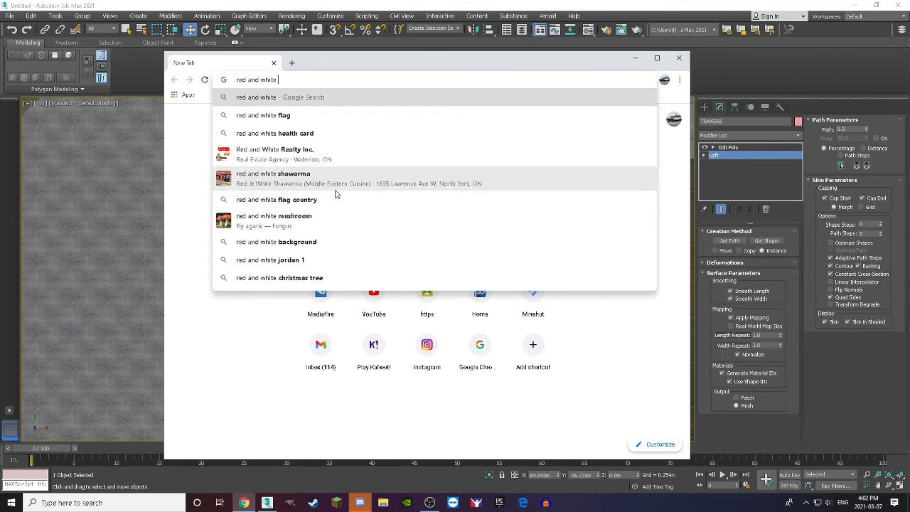
pyautogui.write('kerb texture')
pyautogui.press('Return')
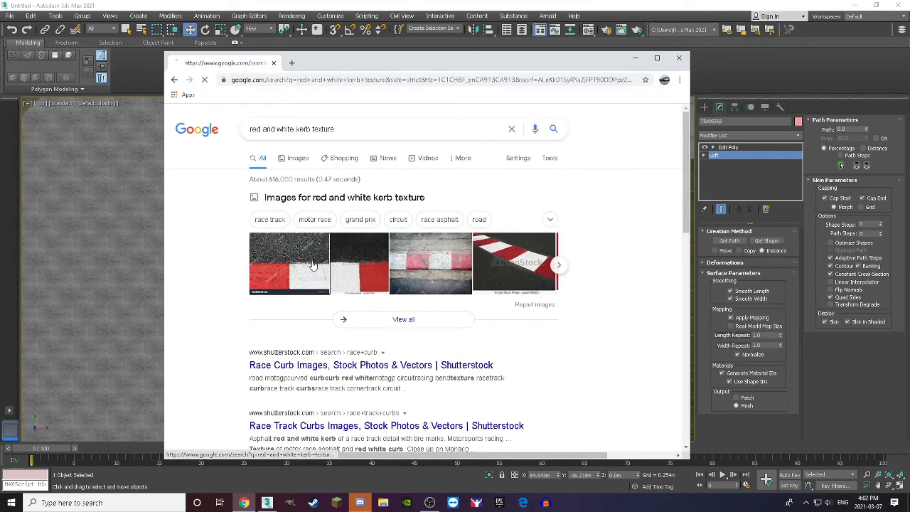
# Preview the Shutterstock race asphalt image with a red and white kerb, look through its details and close the browser
pyautogui.click(313, 264)
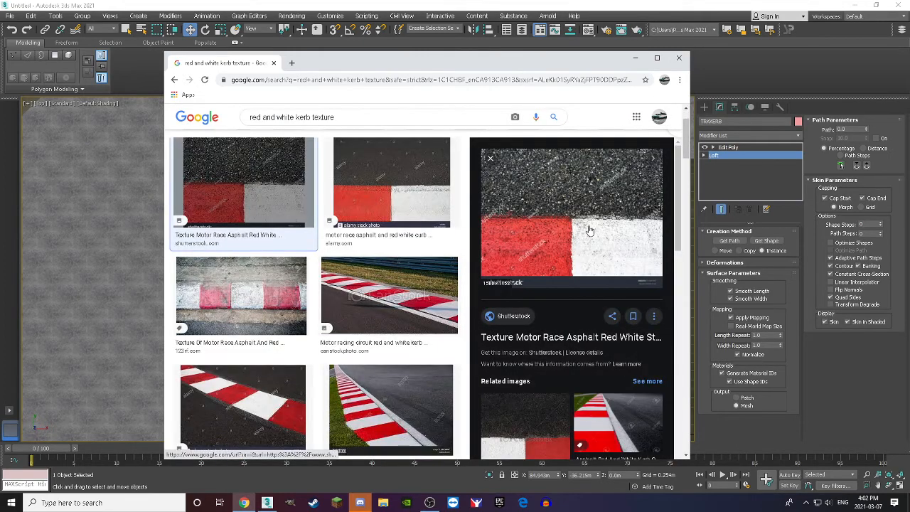
pyautogui.scroll(-2, 575, 214)
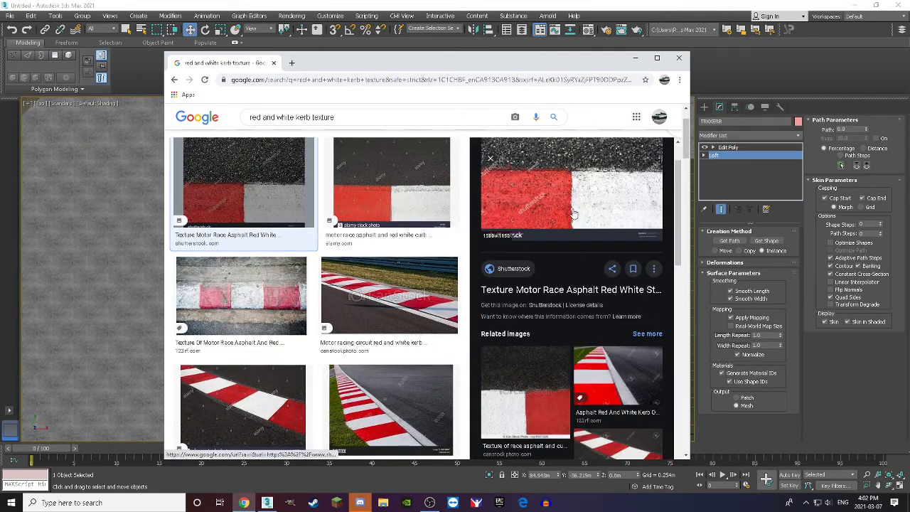
pyautogui.scroll(-2, 536, 306)
pyautogui.scroll(2, 538, 308)
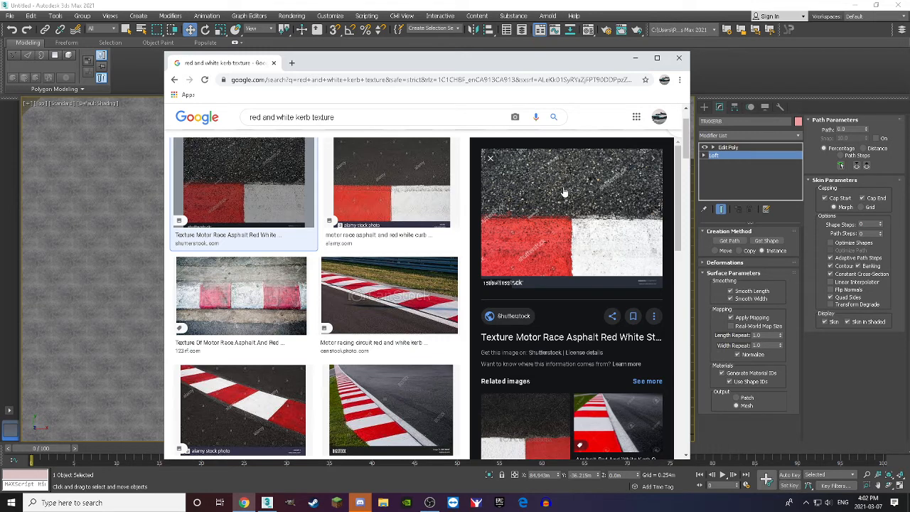
pyautogui.click(679, 58)
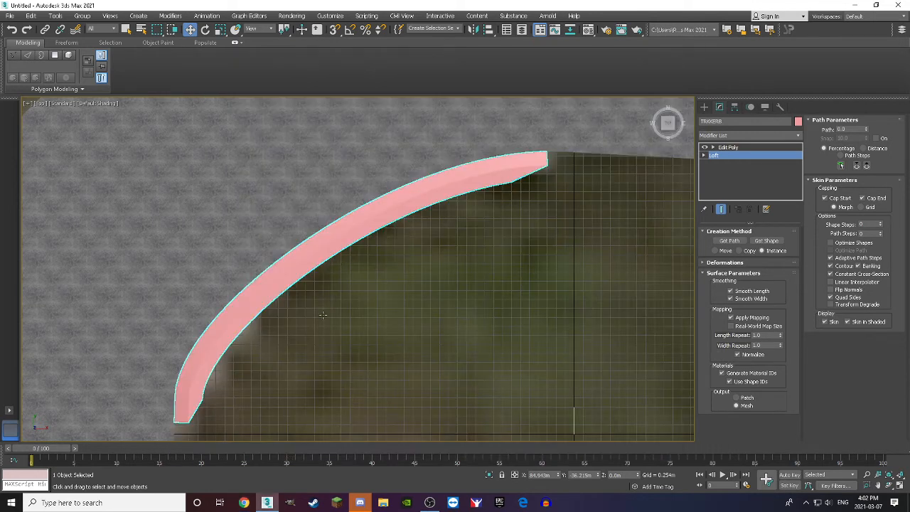
# Switch to File Explorer and open the Desktop folder KRP my_mods > Textures > Kerbs > RED AND WHITE
pyautogui.click(382, 502)
pyautogui.click(469, 212)
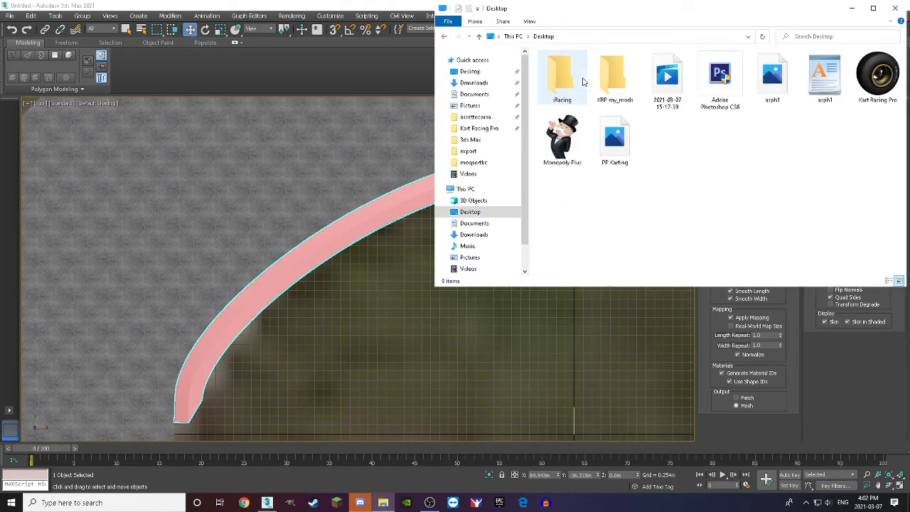
pyautogui.doubleClick(600, 84)
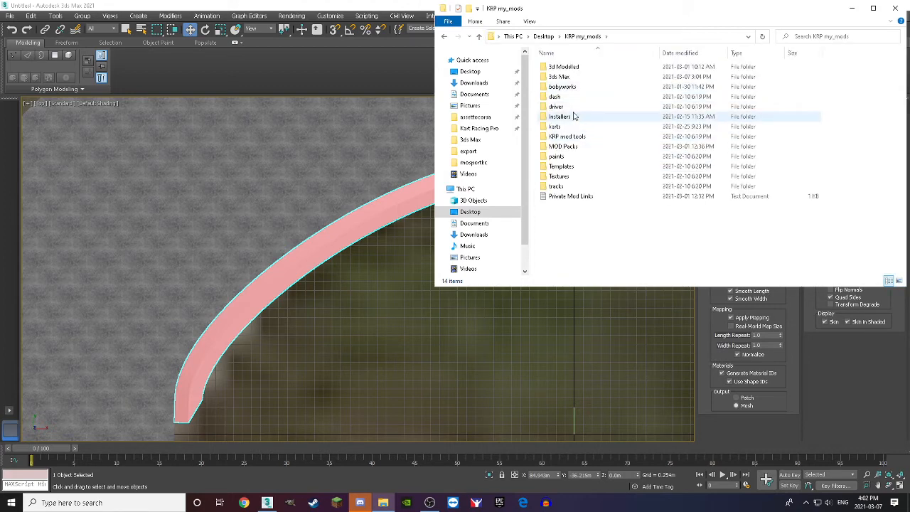
pyautogui.doubleClick(569, 176)
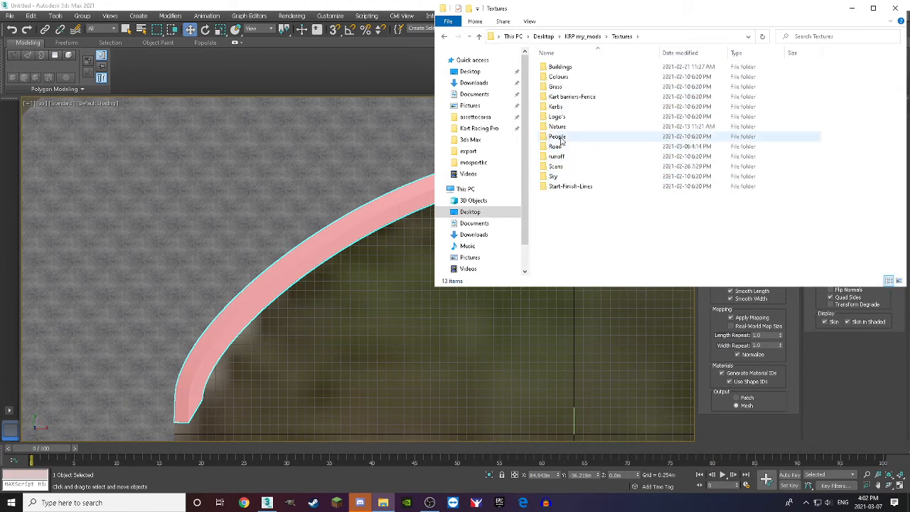
pyautogui.doubleClick(559, 107)
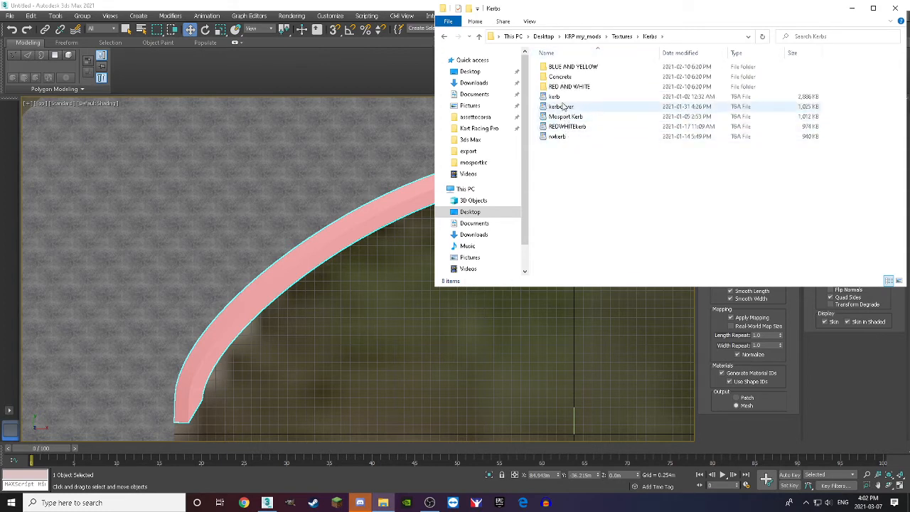
pyautogui.doubleClick(566, 85)
# Apply the KERB001 texture file to the TRKKERB curb in the 3ds Max viewport, and close File Explorer
pyautogui.click(578, 68)
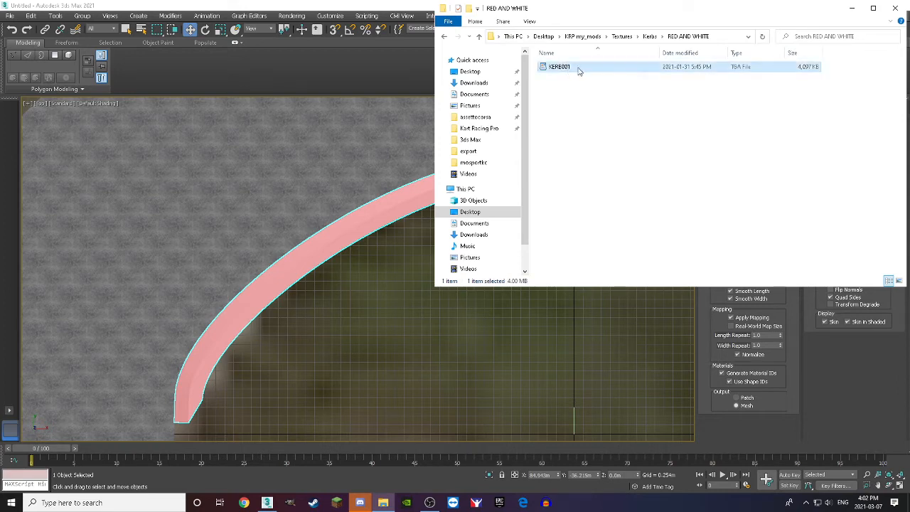
pyautogui.moveTo(577, 68); pyautogui.dragTo(334, 210)
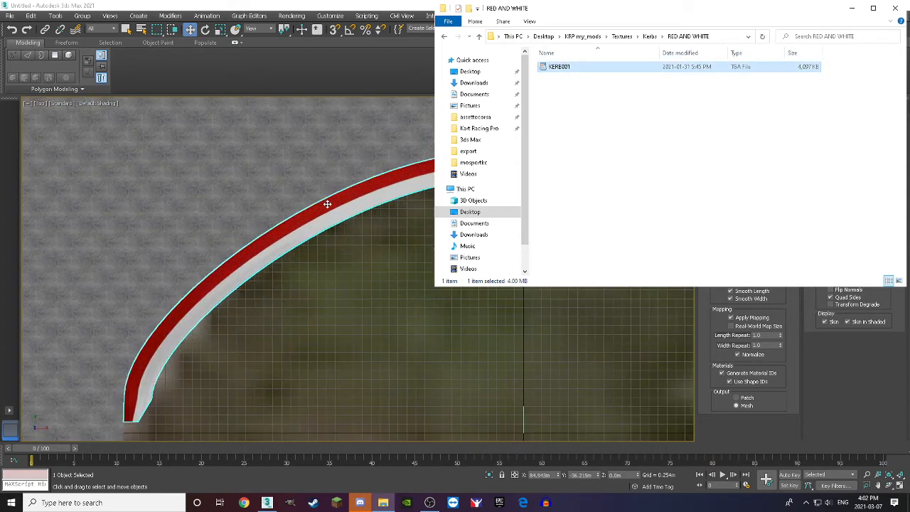
pyautogui.scroll(-3, 327, 204)
pyautogui.click(894, 8)
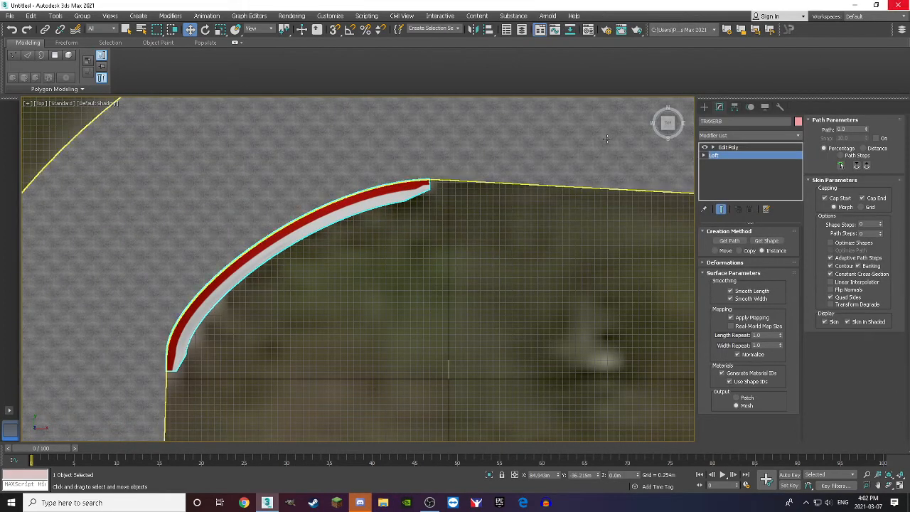
# Add a UVW Xform modifier above the curb's Edit Poly and set its rotation to 90
pyautogui.click(739, 147)
pyautogui.click(736, 137)
pyautogui.scroll(-10, 753, 339)
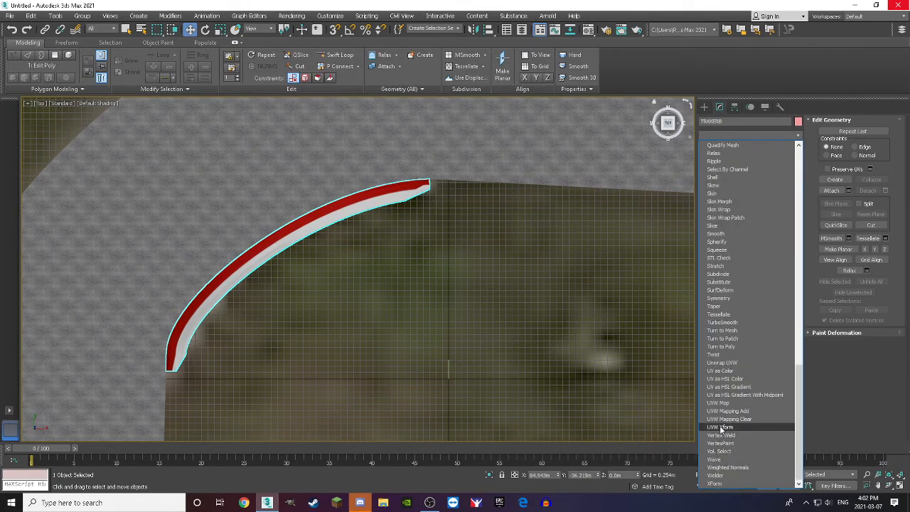
pyautogui.click(721, 427)
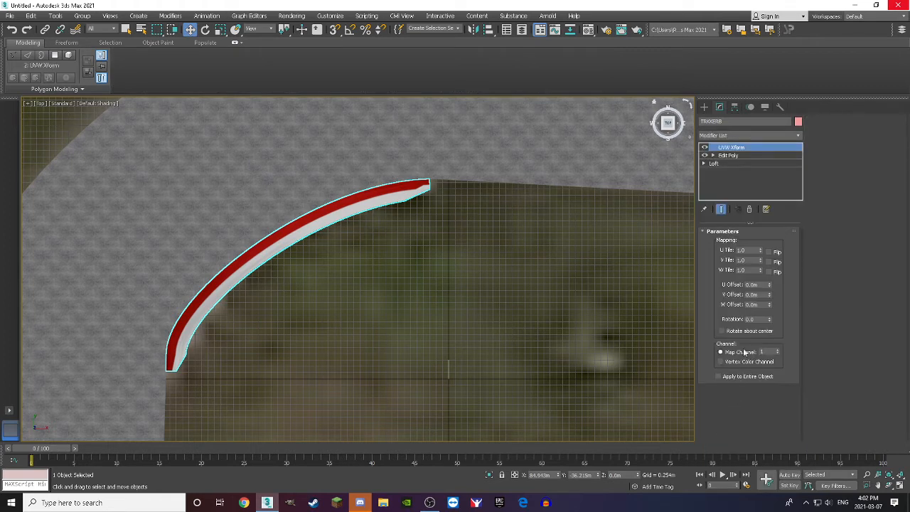
pyautogui.doubleClick(750, 319)
pyautogui.write('90')
pyautogui.press('Return')
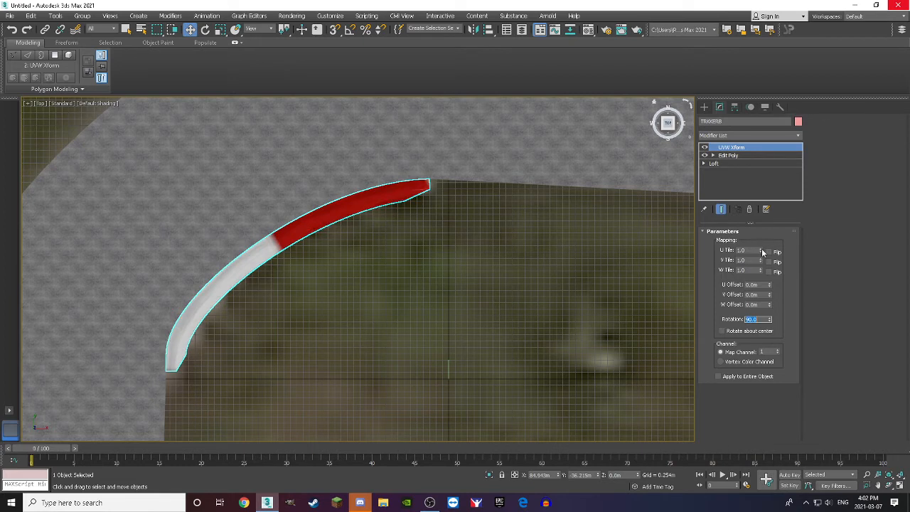
# Increase the curb's U Tile to 10.99 so the red and white stripes repeat along its length
pyautogui.moveTo(760, 251); pyautogui.dragTo(656, 258)
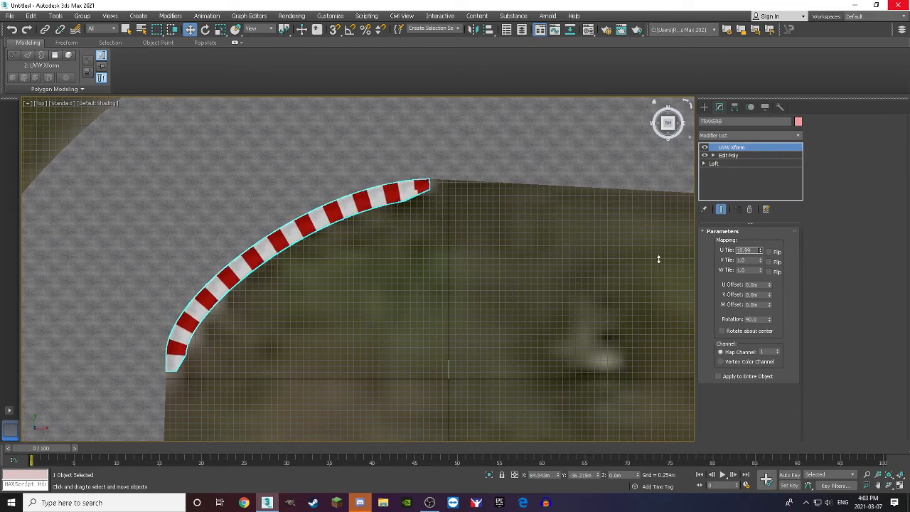
pyautogui.scroll(-2, 408, 244)
pyautogui.scroll(-2, 409, 244)
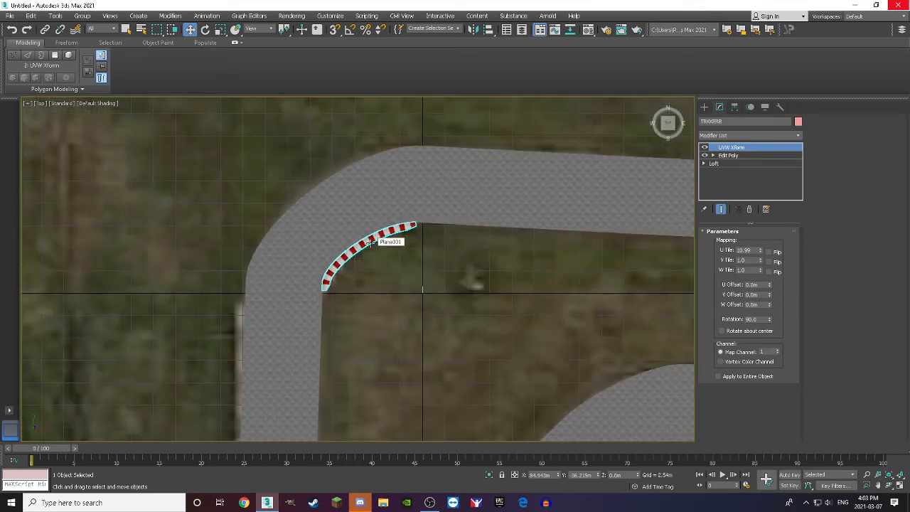
# Look through the tracks and Textures folders of KRP my_mods in File Explorer, including Complete and Progress, and close it
pyautogui.click(382, 502)
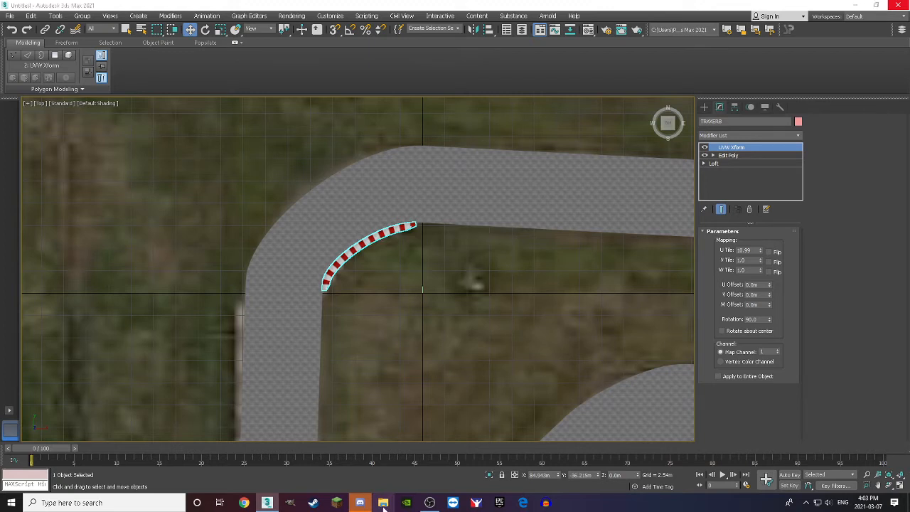
pyautogui.click(470, 212)
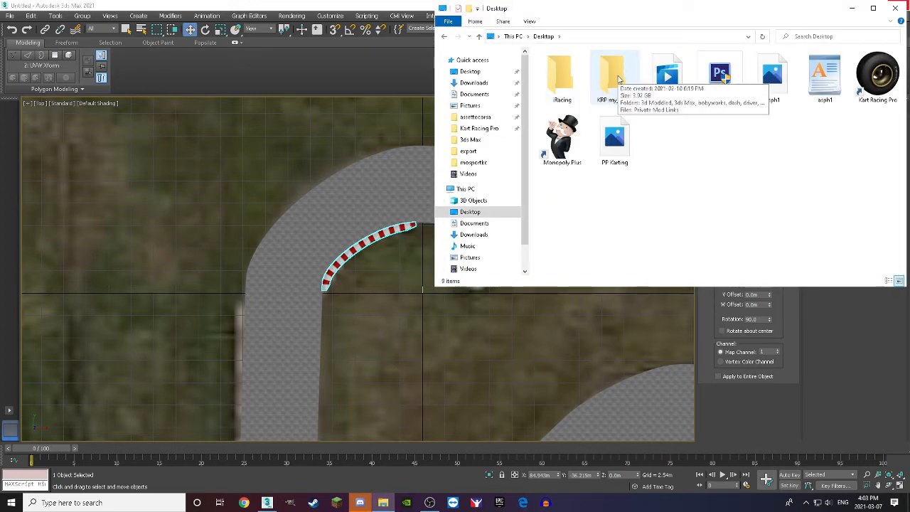
pyautogui.doubleClick(618, 78)
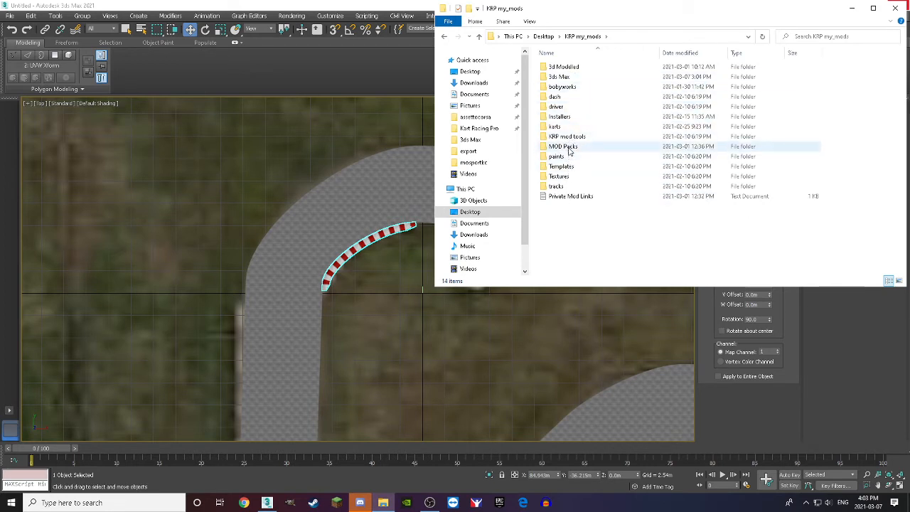
pyautogui.doubleClick(570, 187)
pyautogui.doubleClick(570, 77)
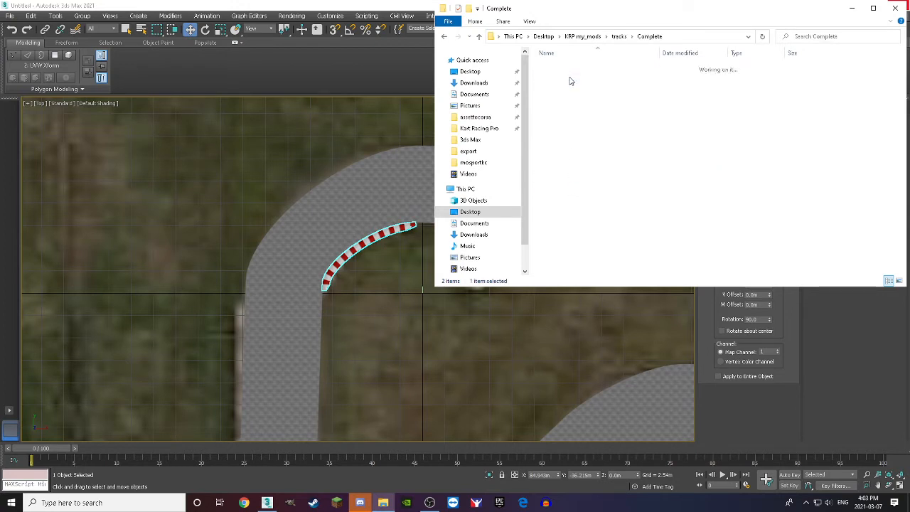
pyautogui.click(443, 37)
pyautogui.doubleClick(572, 68)
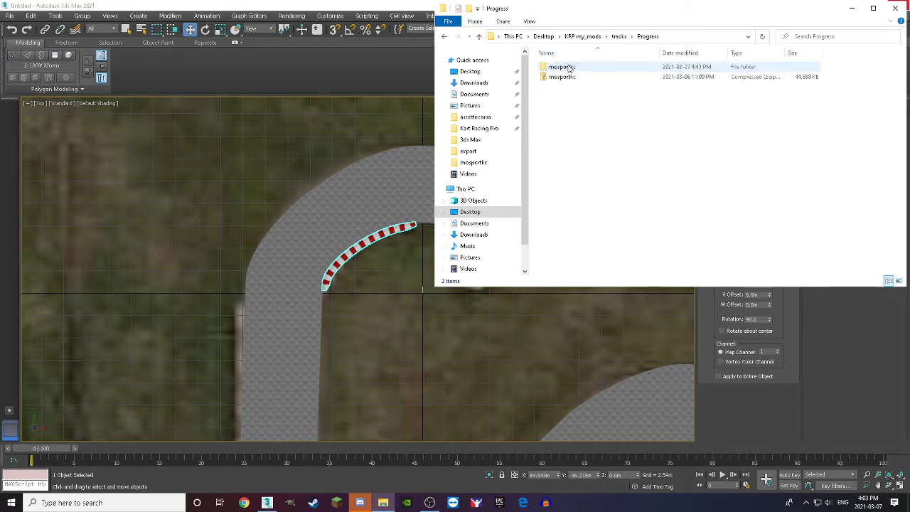
pyautogui.press('BackSpace')
pyautogui.press('BackSpace')
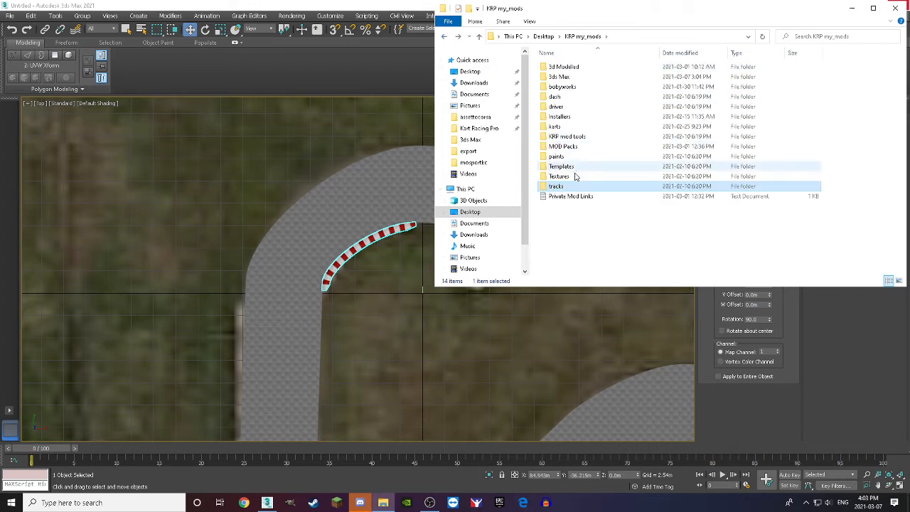
pyautogui.doubleClick(574, 176)
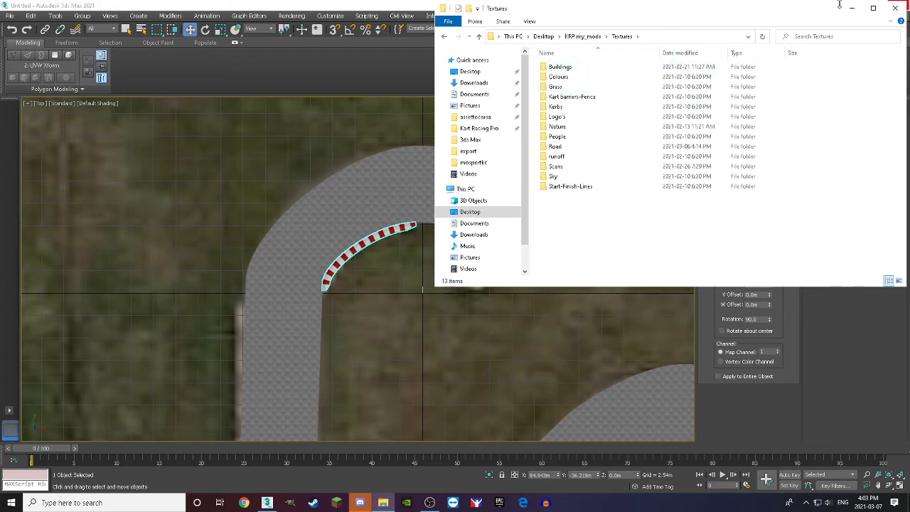
pyautogui.click(894, 10)
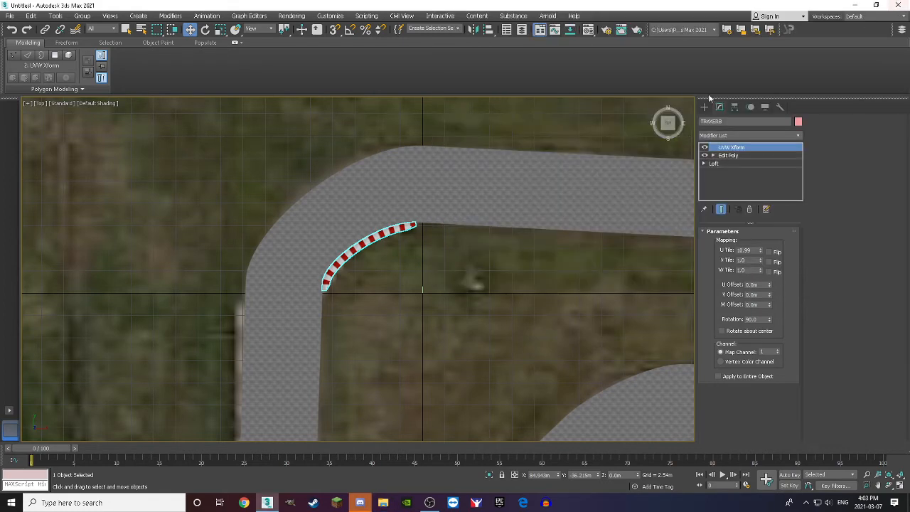
# Select the TRKASPH track surface and enter edge editing in its Edit Poly modifier
pyautogui.scroll(2, 423, 240)
pyautogui.scroll(-1, 423, 240)
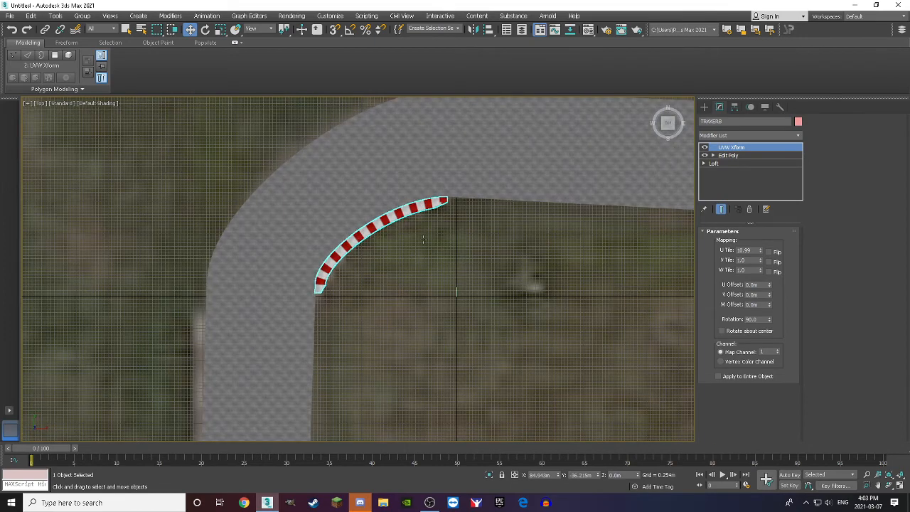
pyautogui.click(423, 240)
pyautogui.scroll(-3, 423, 240)
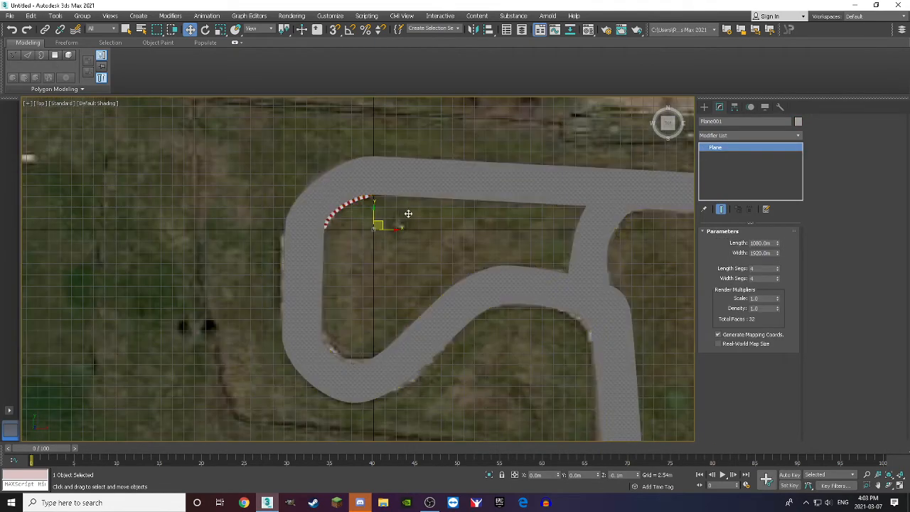
pyautogui.click(504, 274)
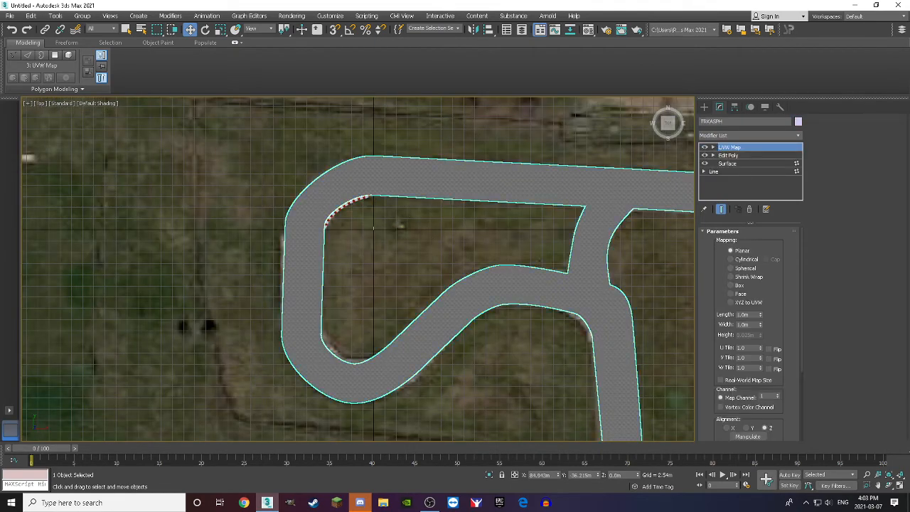
pyautogui.click(729, 156)
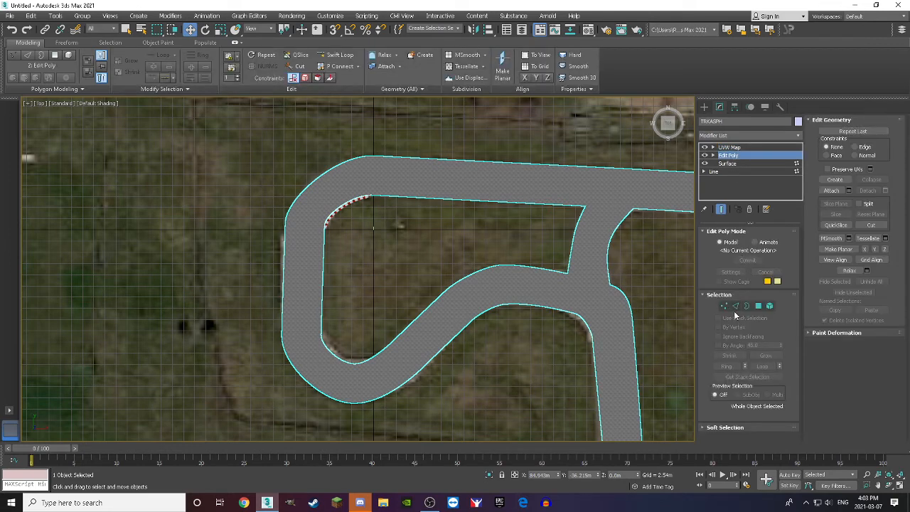
pyautogui.click(736, 306)
# Select the edges along the south side of the bend west of the track junction and create a shape from them
pyautogui.scroll(4, 520, 308)
pyautogui.scroll(-2, 517, 307)
pyautogui.scroll(5, 417, 294)
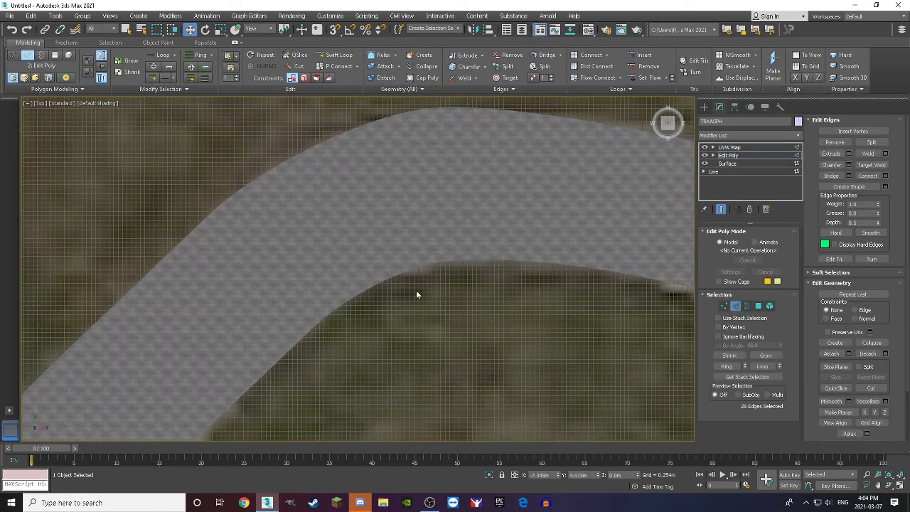
pyautogui.keyDown('ctrl'); pyautogui.keyDown('shift'); pyautogui.click(336, 310); pyautogui.keyUp('shift'); pyautogui.keyUp('ctrl')
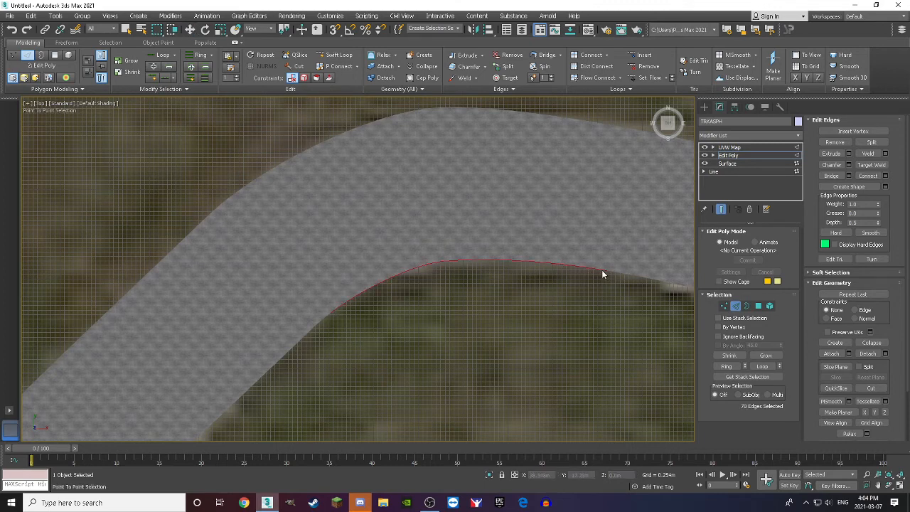
pyautogui.press('w')
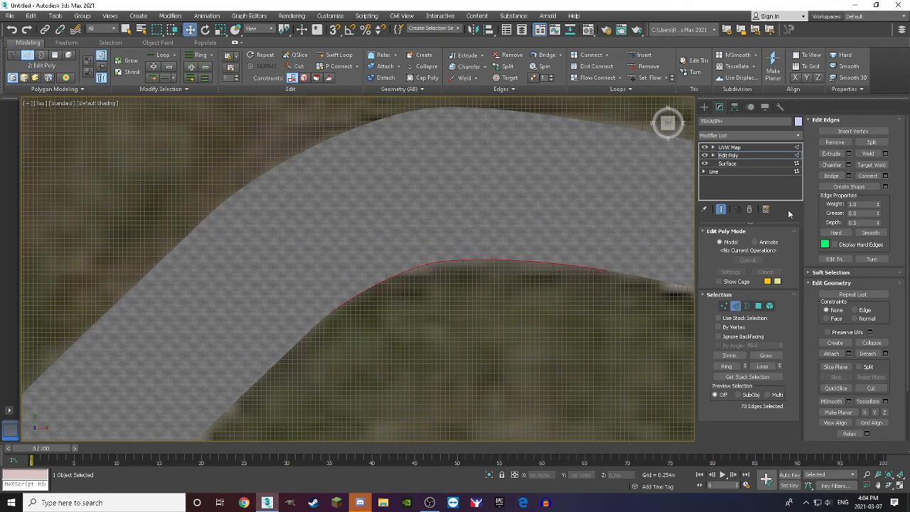
pyautogui.click(831, 187)
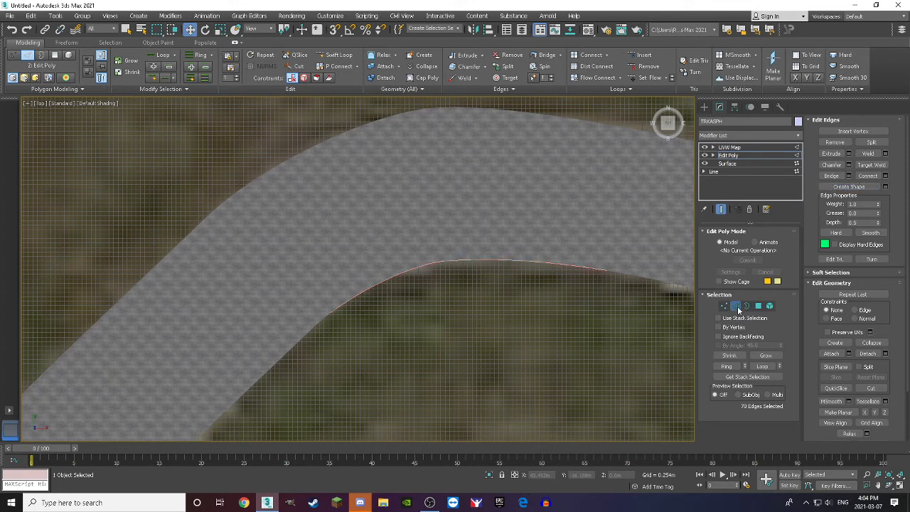
pyautogui.click(563, 304)
pyautogui.click(538, 264)
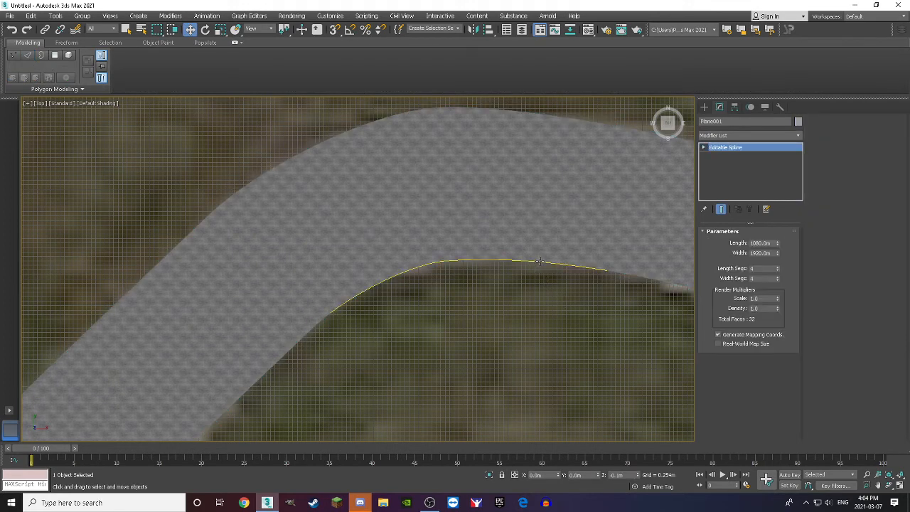
pyautogui.click(704, 108)
pyautogui.click(766, 193)
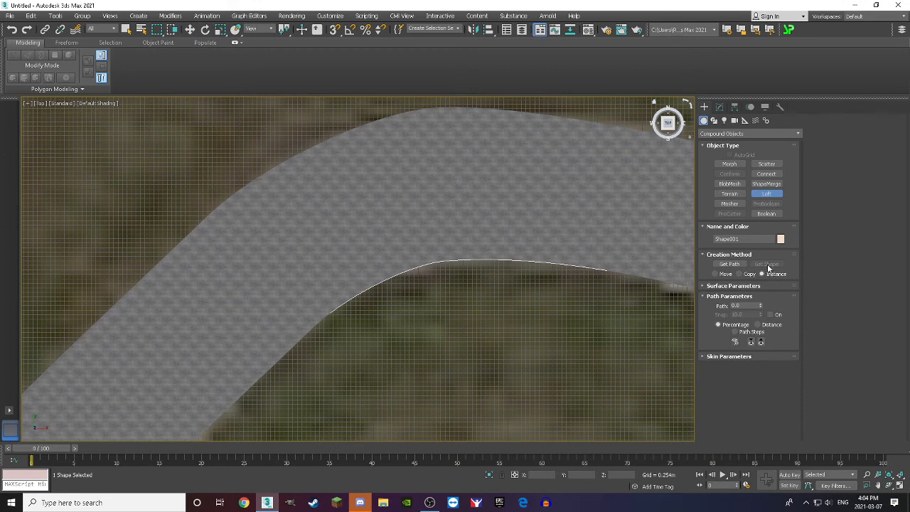
pyautogui.scroll(-4, 448, 288)
pyautogui.scroll(2, 398, 289)
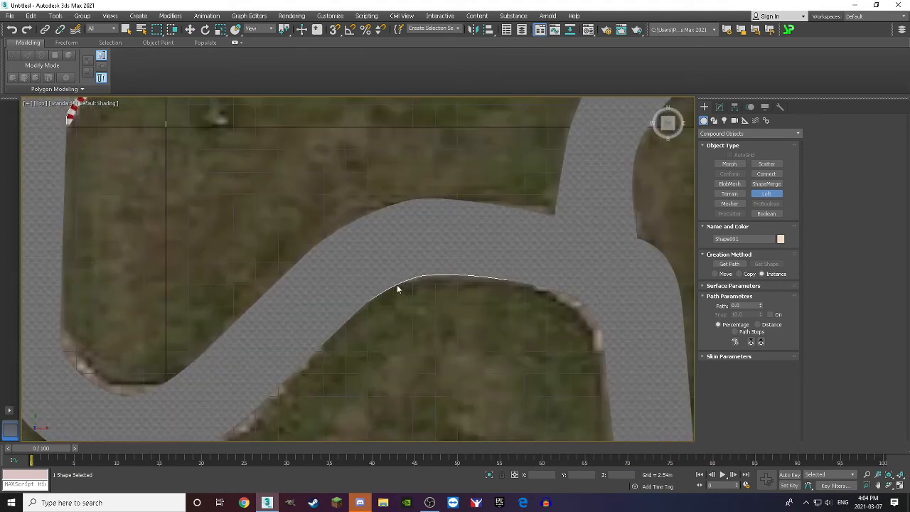
pyautogui.scroll(-2, 405, 291)
pyautogui.scroll(5, 138, 133)
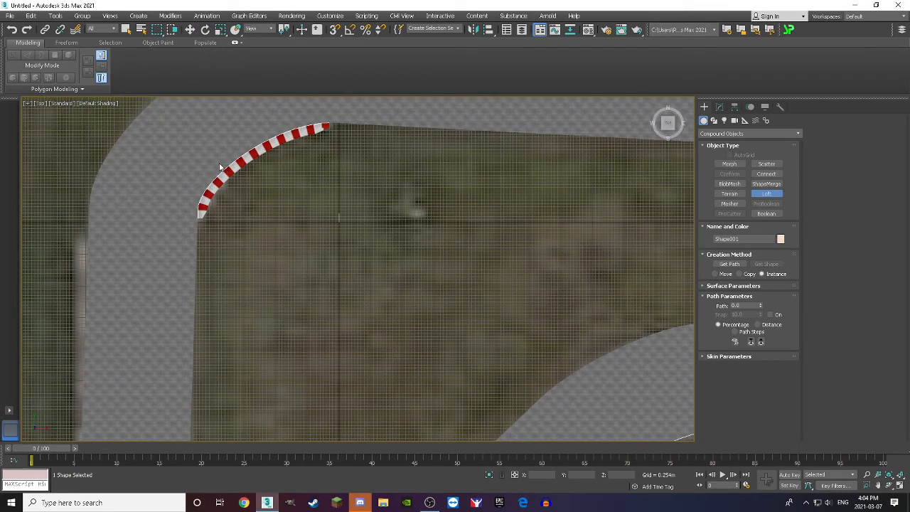
pyautogui.scroll(-5, 387, 235)
pyautogui.rightClick(382, 241)
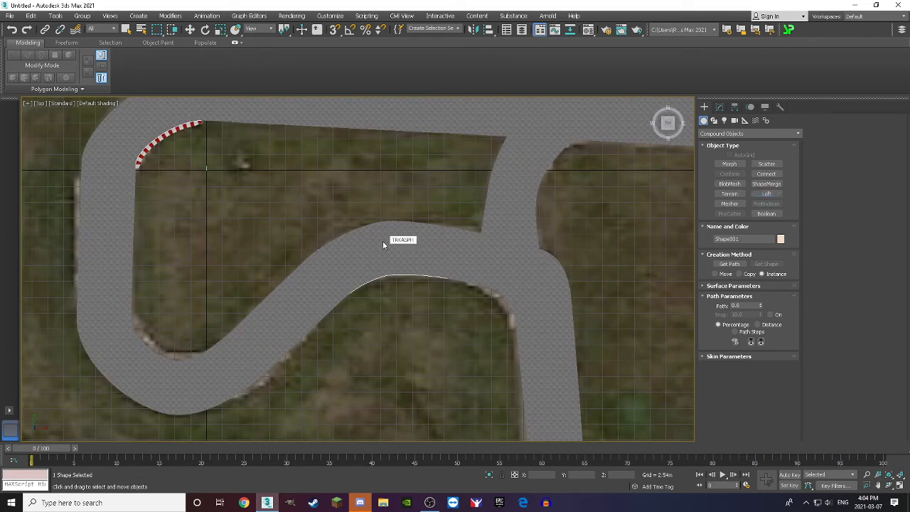
# In the TRKASPH surface's Edit Poly modifier, enter edge editing and remove the northwest corner edges from the selection, keeping the bend's south-side edges
pyautogui.click(382, 241)
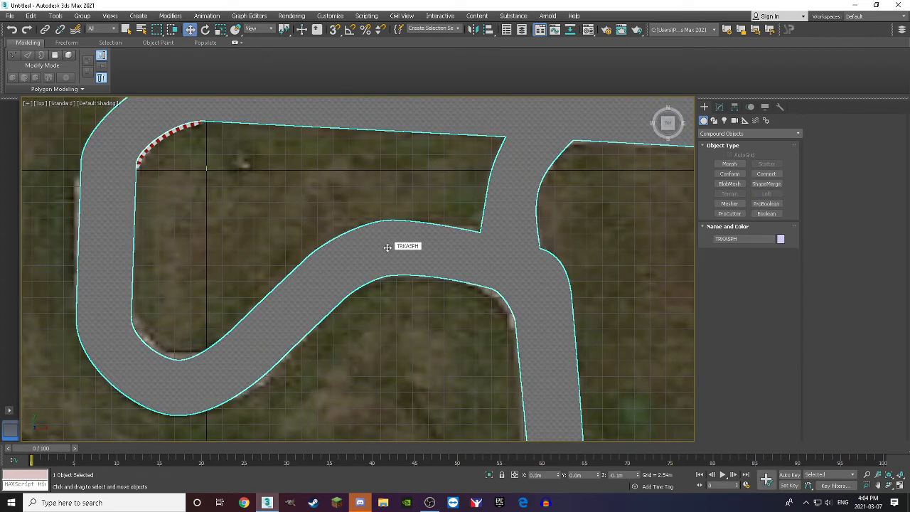
pyautogui.click(719, 107)
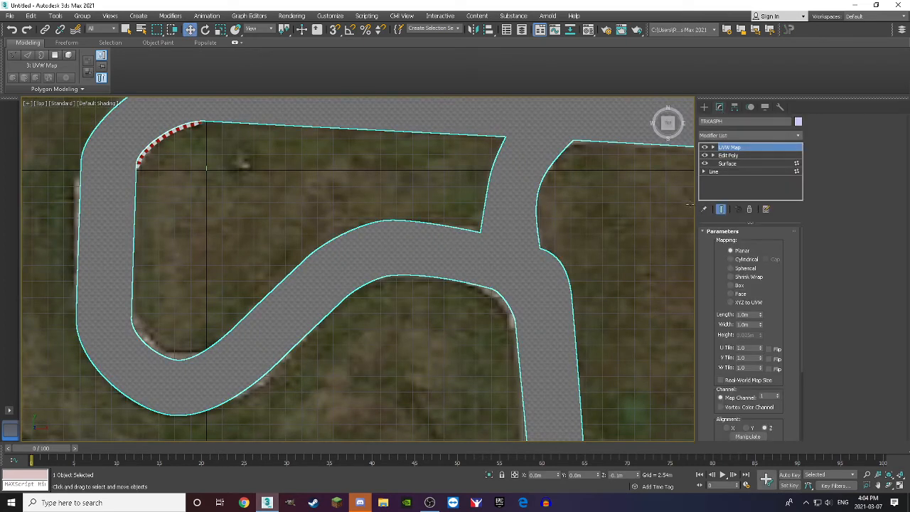
pyautogui.click(726, 155)
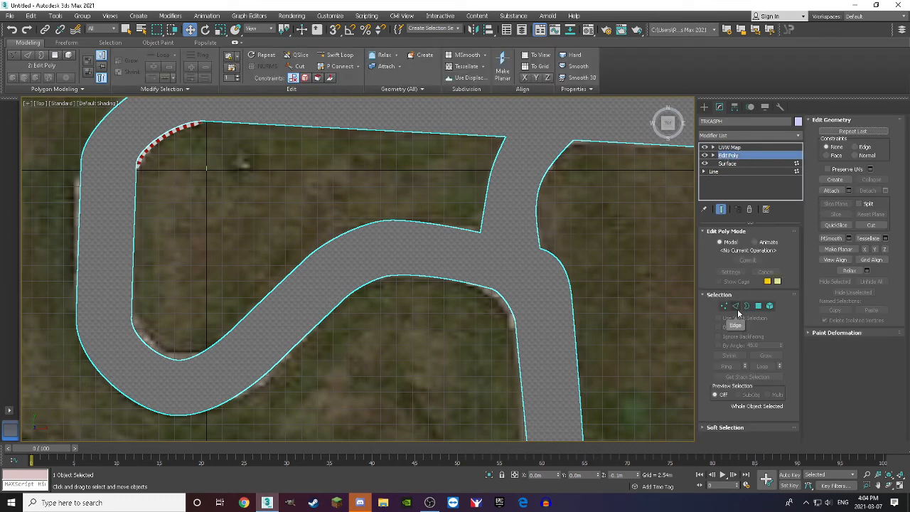
pyautogui.click(735, 305)
pyautogui.scroll(3, 127, 106)
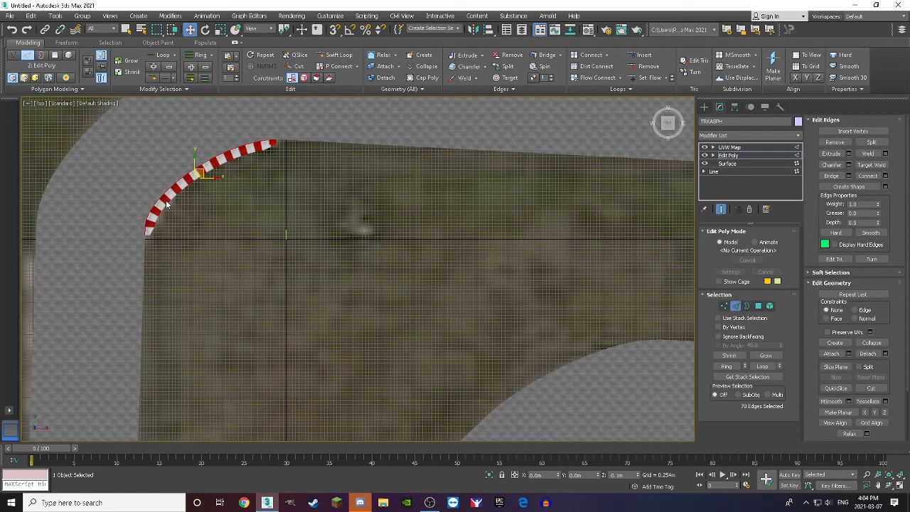
pyautogui.scroll(-4, 162, 193)
pyautogui.scroll(3, 431, 311)
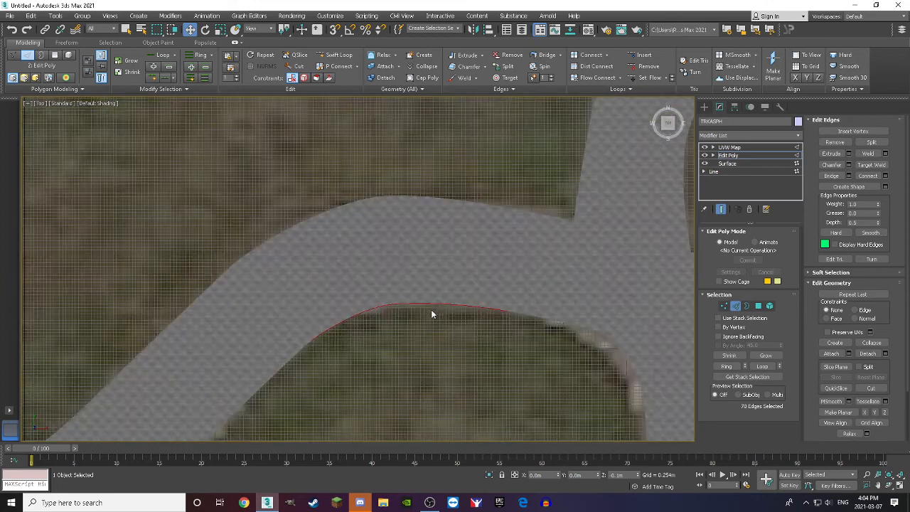
pyautogui.scroll(-2, 371, 282)
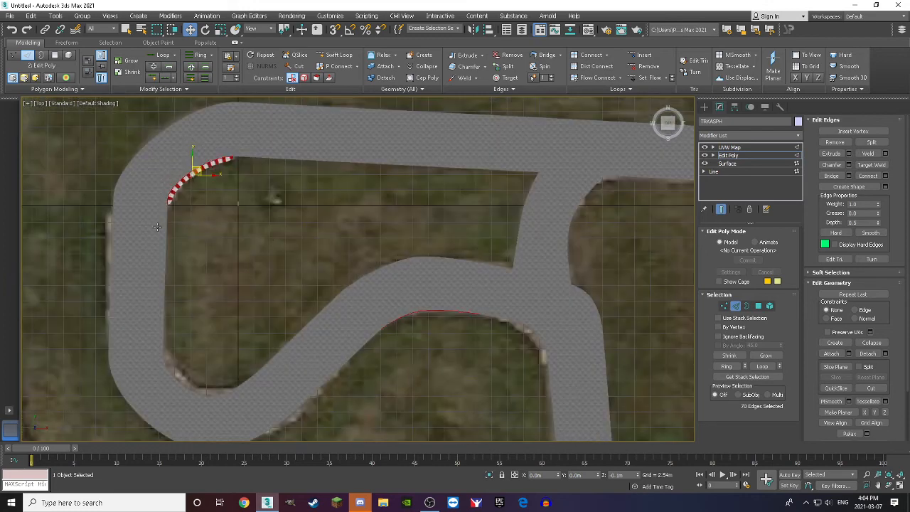
pyautogui.moveTo(150, 227); pyautogui.dragTo(271, 128)
# Create a shape from the selected edges along the south side of the bend, leave edge editing, and select that shape
pyautogui.scroll(4, 438, 294)
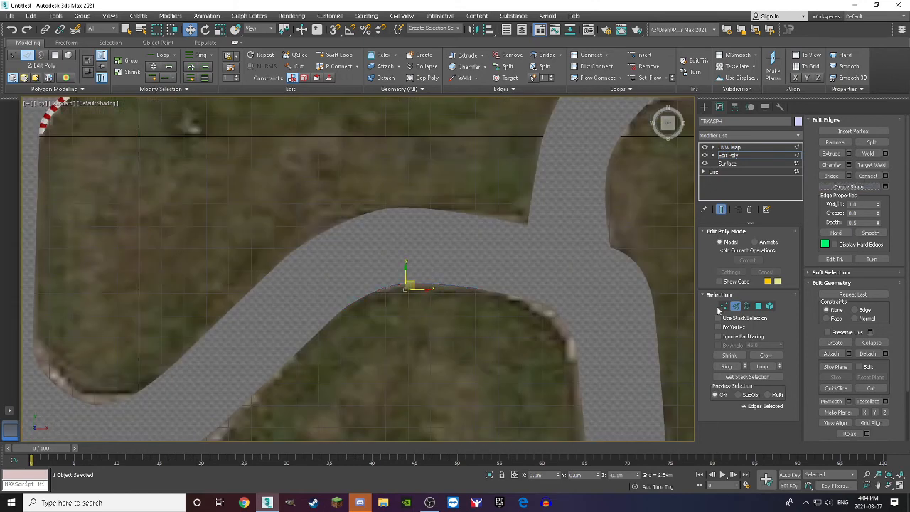
pyautogui.click(735, 305)
pyautogui.click(469, 299)
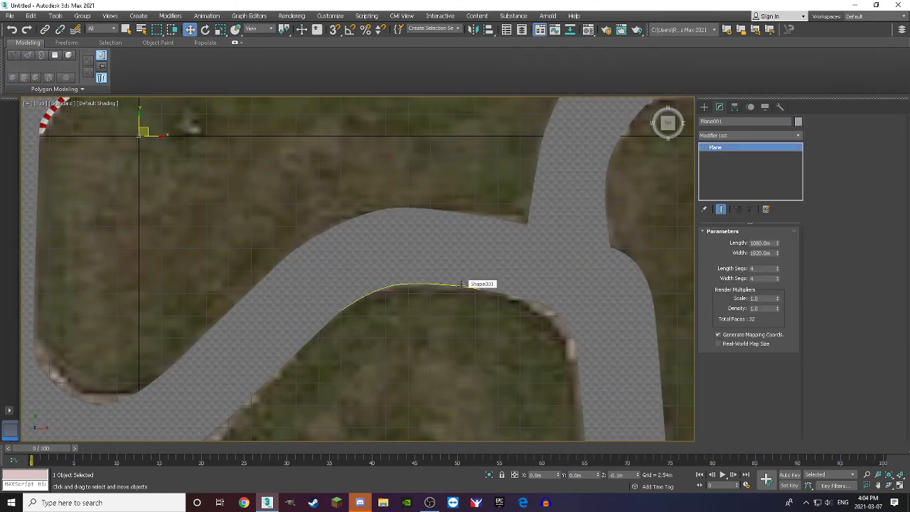
pyautogui.click(463, 283)
# Loft the curb profile line along the bend's edge shape using Get Shape
pyautogui.click(704, 106)
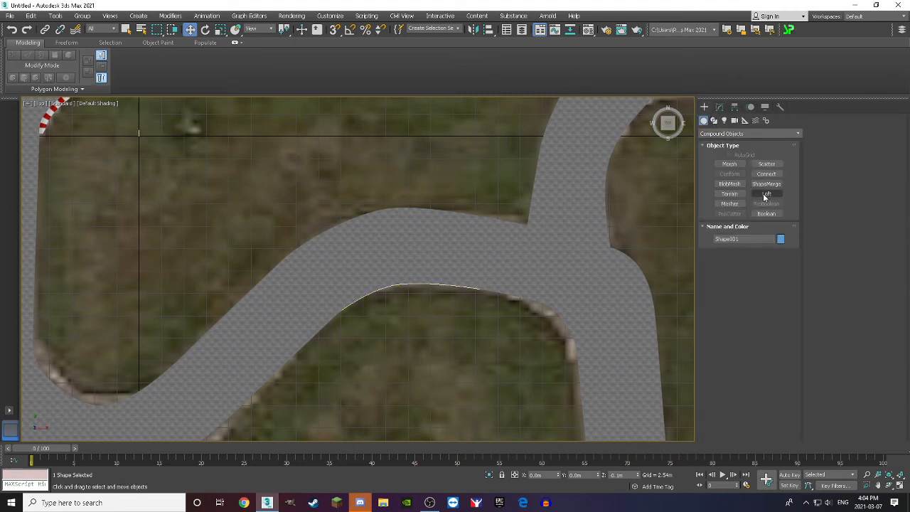
pyautogui.click(764, 194)
pyautogui.click(772, 264)
pyautogui.click(900, 487)
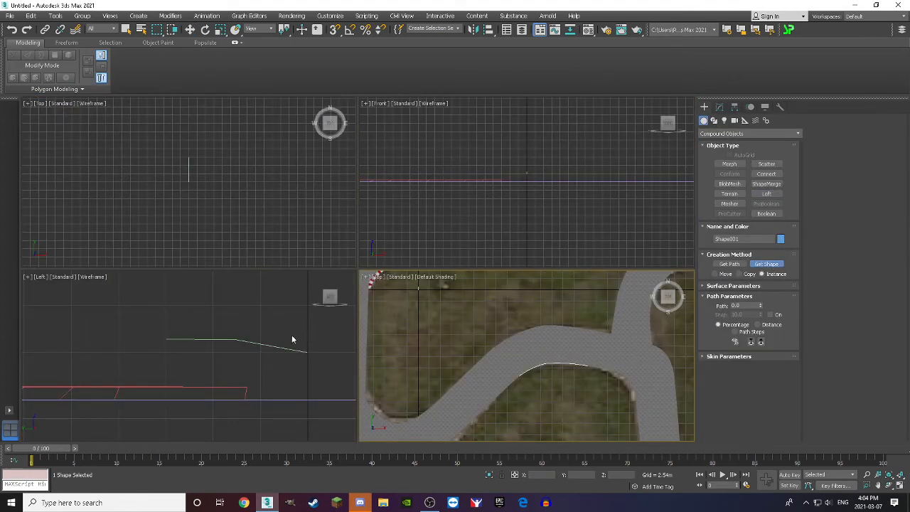
pyautogui.click(211, 338)
pyautogui.scroll(5, 589, 376)
pyautogui.scroll(-6, 523, 356)
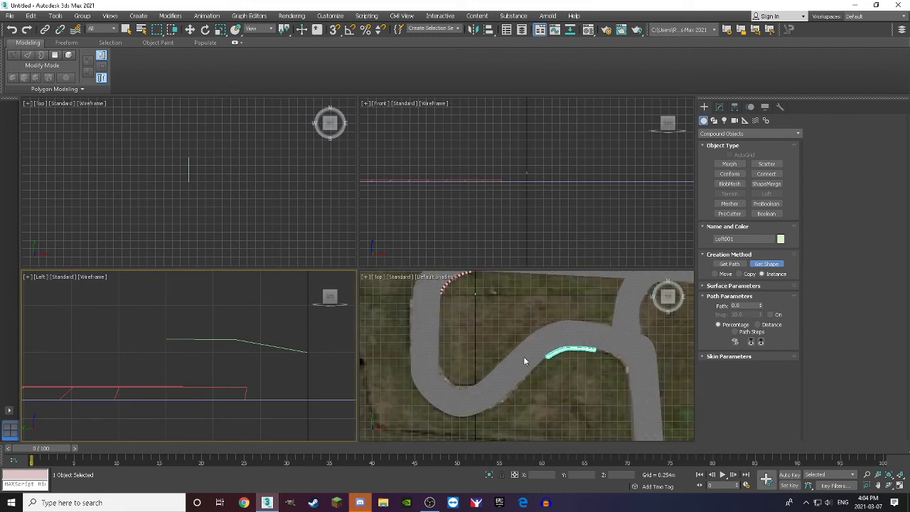
pyautogui.moveTo(523, 356); pyautogui.dragTo(590, 363, button='middle')
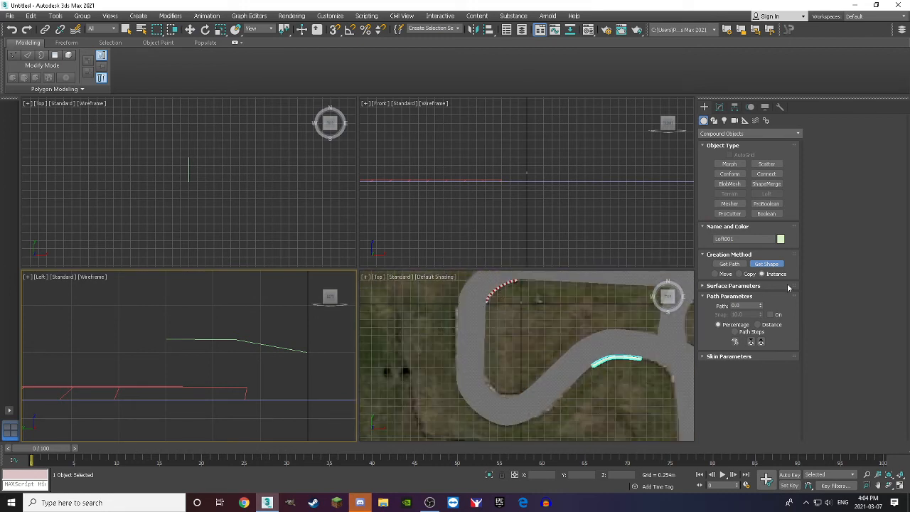
# Make one independent copy of the curb profile line directly above the original
pyautogui.click(719, 107)
pyautogui.press('w')
pyautogui.scroll(-3, 561, 362)
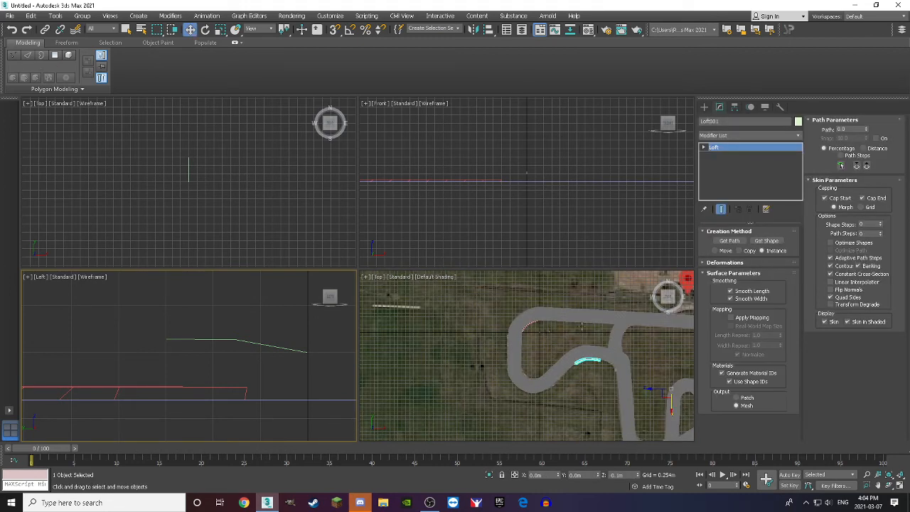
pyautogui.click(236, 339)
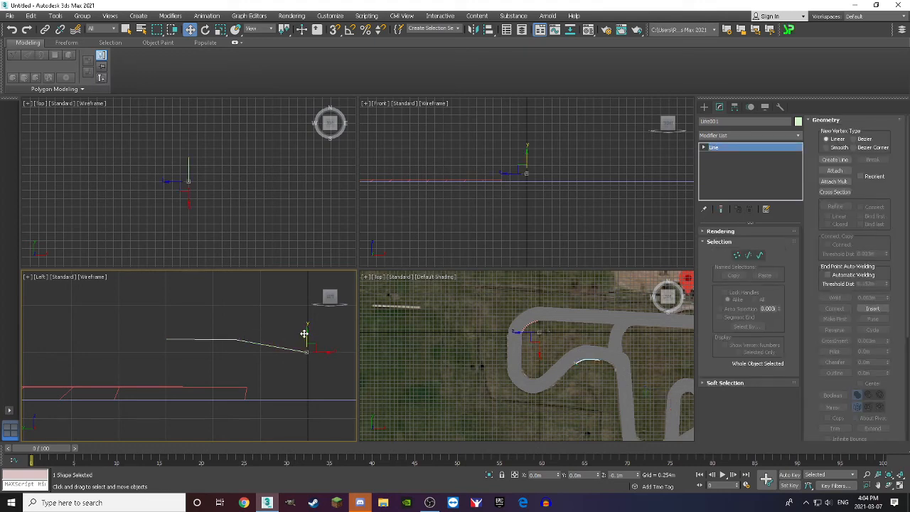
pyautogui.keyDown('shift'); pyautogui.moveTo(305, 333); pyautogui.dragTo(317, 295); pyautogui.keyUp('shift')
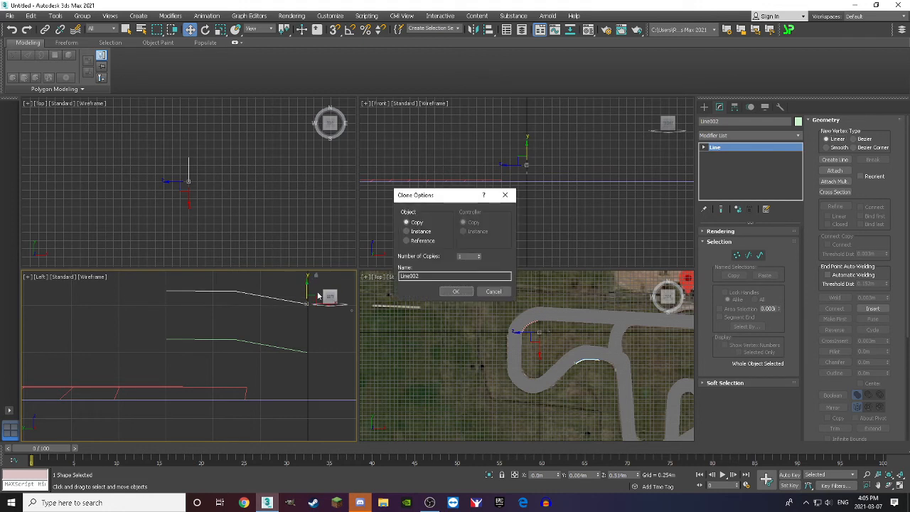
pyautogui.click(455, 292)
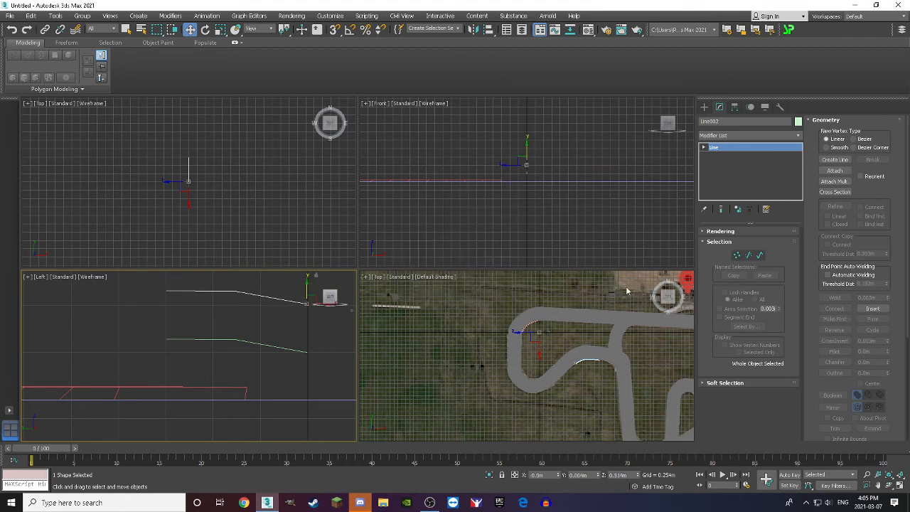
# Lower the two vertices of the copied profile's flat upper segment by about 0.02 m
pyautogui.click(736, 255)
pyautogui.moveTo(160, 284); pyautogui.dragTo(249, 301)
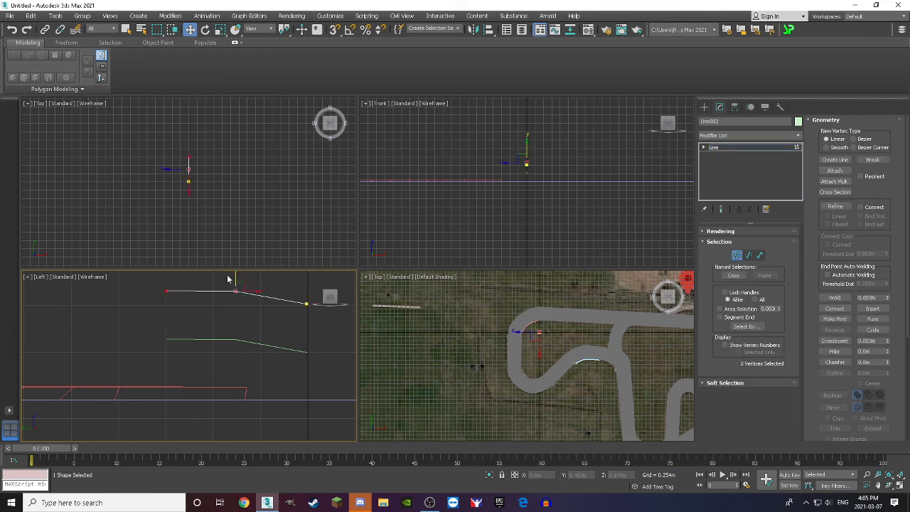
pyautogui.moveTo(233, 270); pyautogui.dragTo(232, 276)
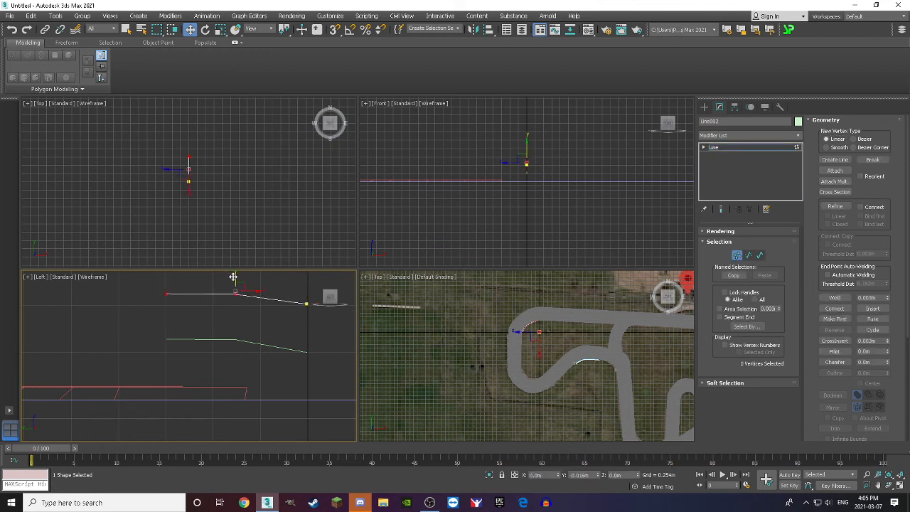
pyautogui.click(239, 316)
pyautogui.scroll(4, 596, 368)
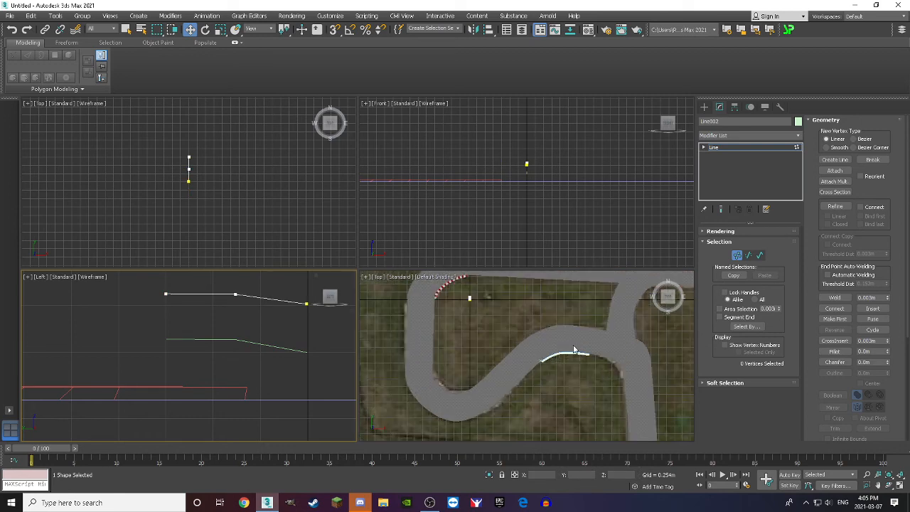
pyautogui.click(703, 107)
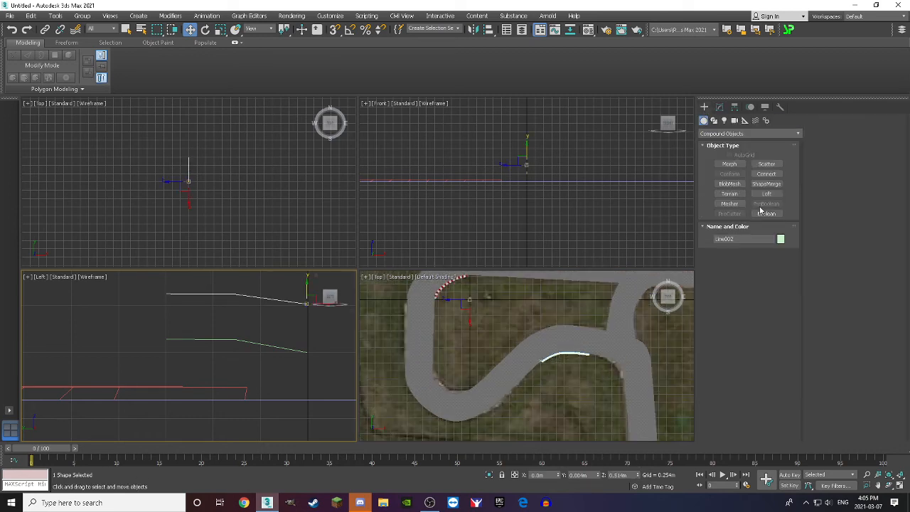
pyautogui.click(766, 194)
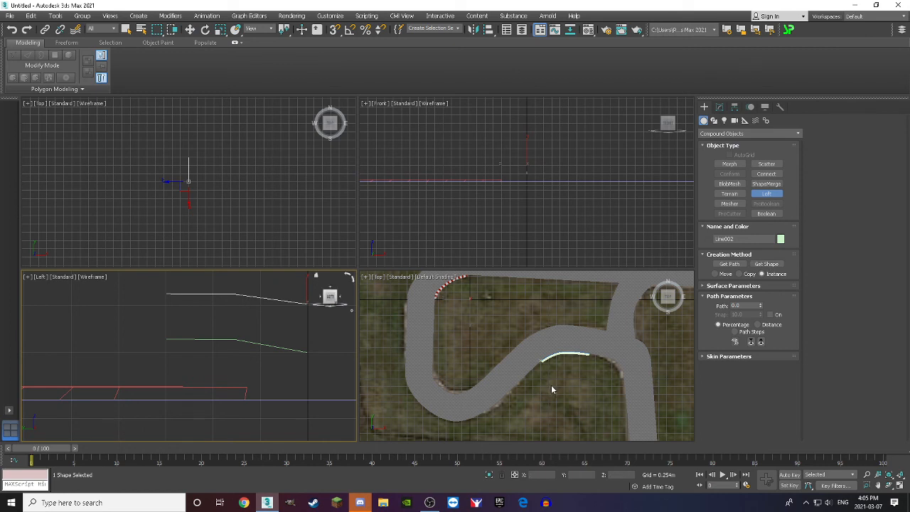
pyautogui.scroll(3, 551, 385)
pyautogui.click(719, 107)
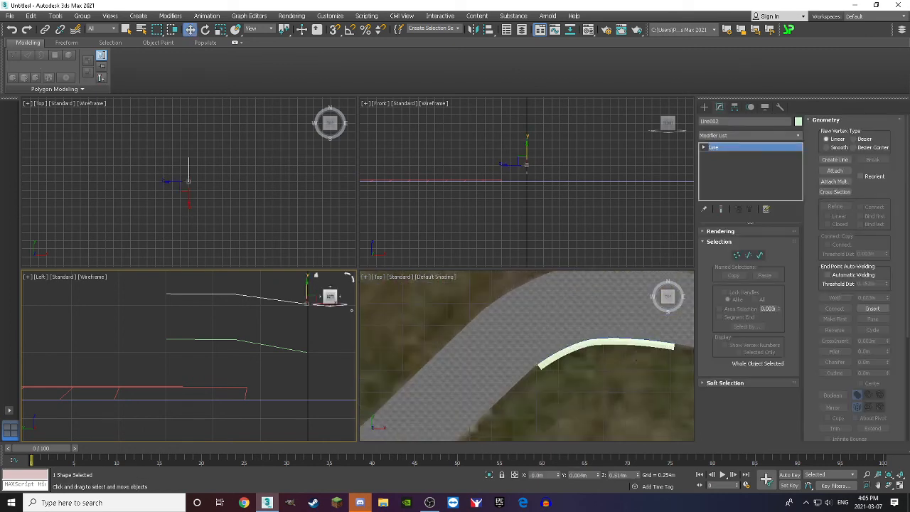
# Delete the lofted curb on the south side of the bend and the edge shape beneath it
pyautogui.click(619, 342)
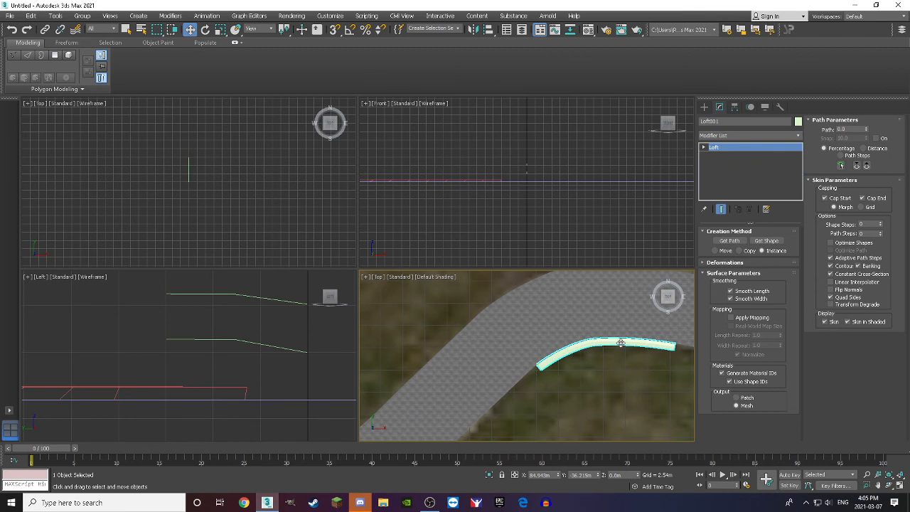
pyautogui.press('Delete')
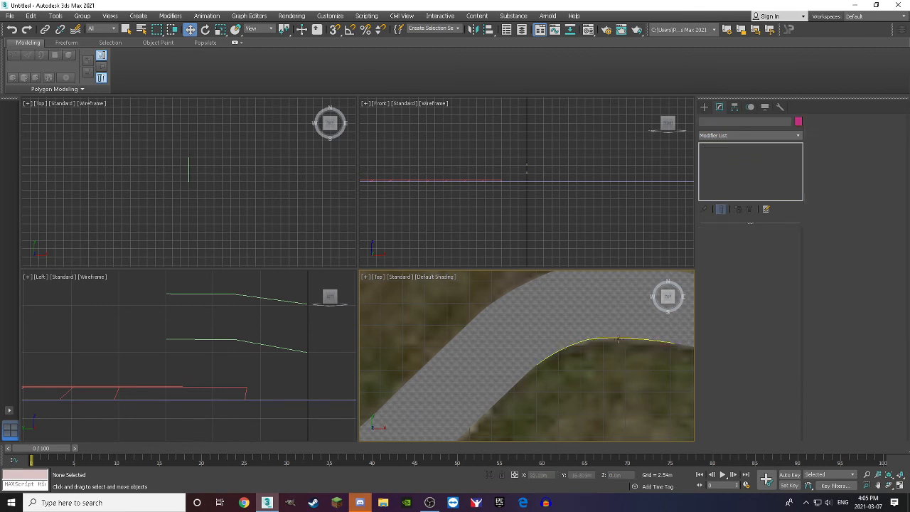
pyautogui.click(621, 339)
pyautogui.press('Delete')
pyautogui.scroll(-5, 561, 376)
pyautogui.scroll(1, 523, 370)
pyautogui.scroll(3, 524, 370)
pyautogui.scroll(-2, 546, 347)
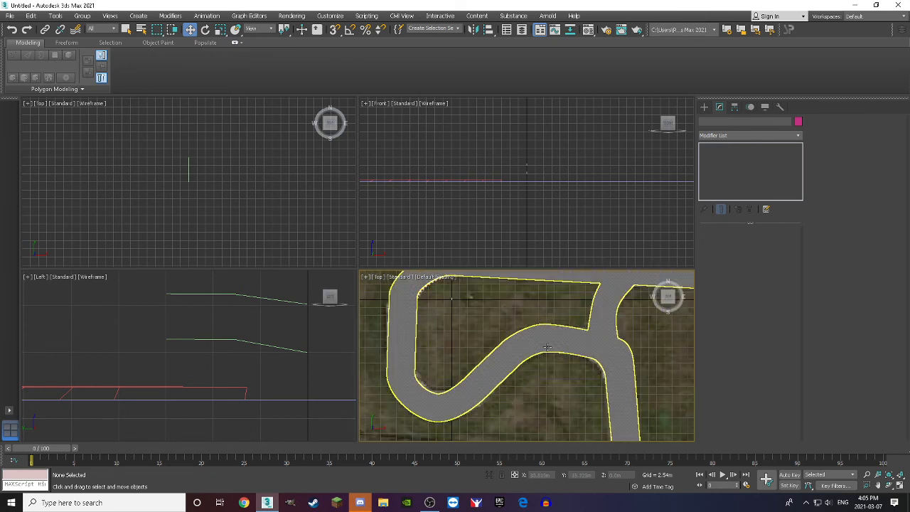
pyautogui.scroll(-2, 547, 344)
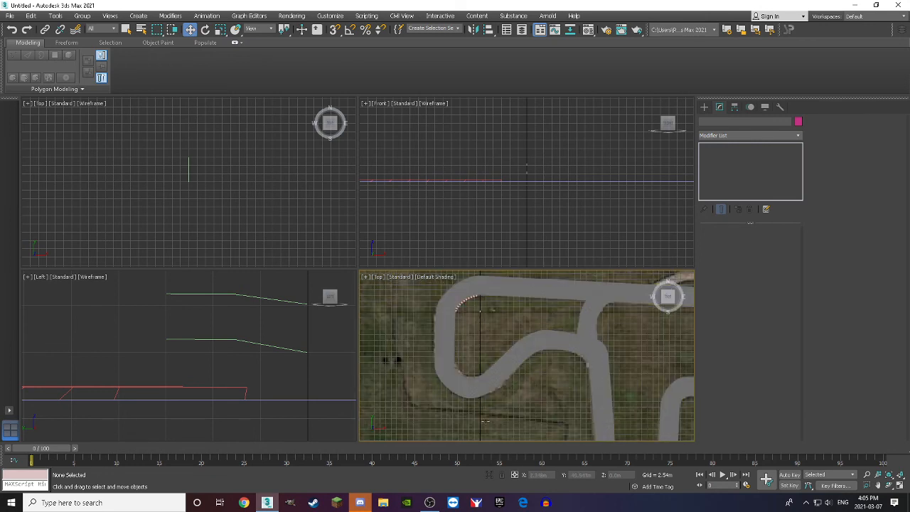